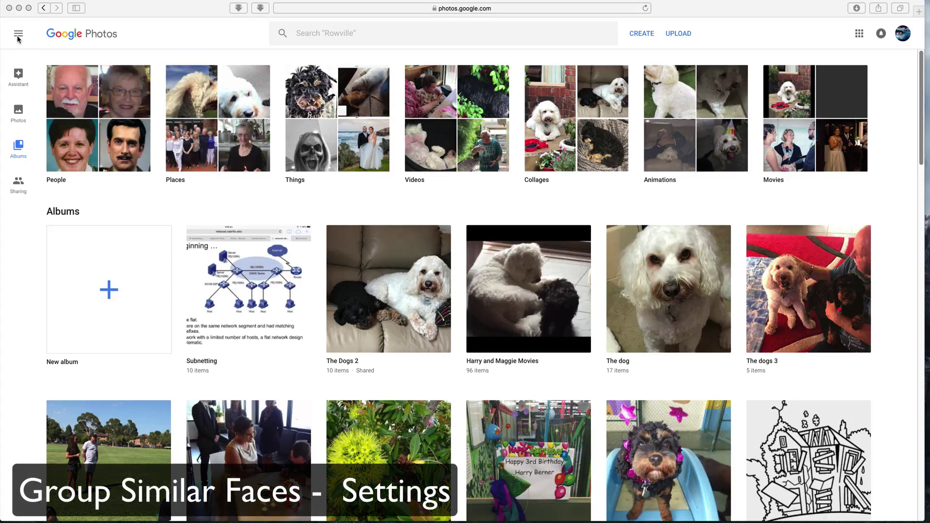
Step: Open Photos settings from the navigation drawer and expand the face grouping preferences
{"action": "left_click", "coordinate": [18, 36]}
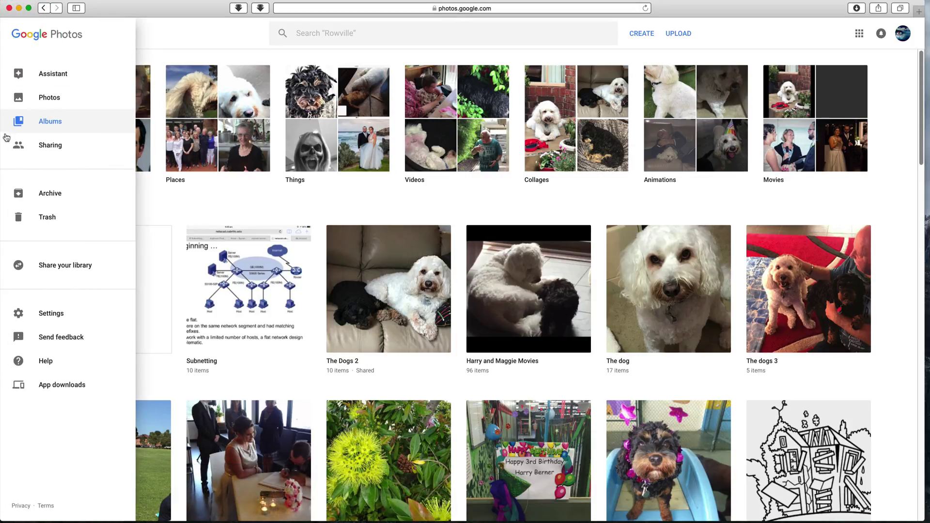
{"action": "left_click", "coordinate": [50, 313]}
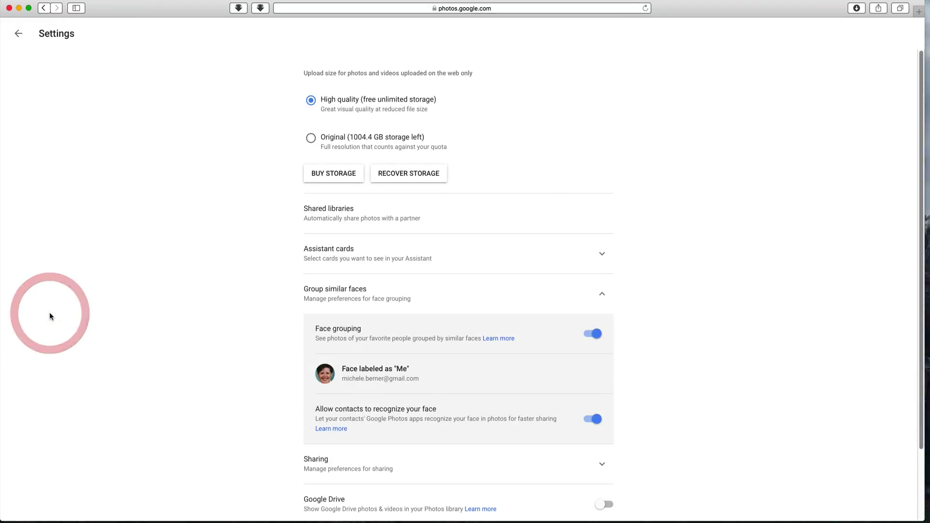
{"action": "left_click", "coordinate": [608, 297]}
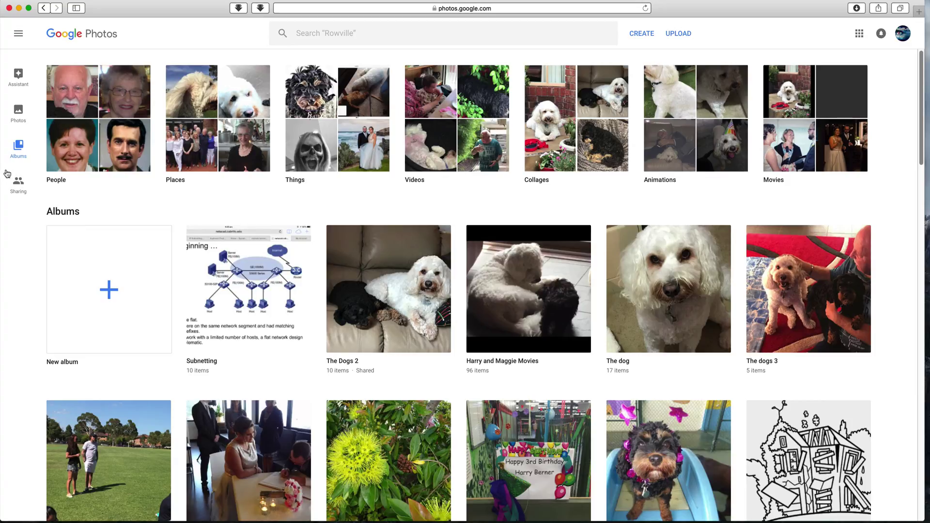
Step: Open the unlabelled man's face group from the People grid
{"action": "left_click", "coordinate": [68, 156]}
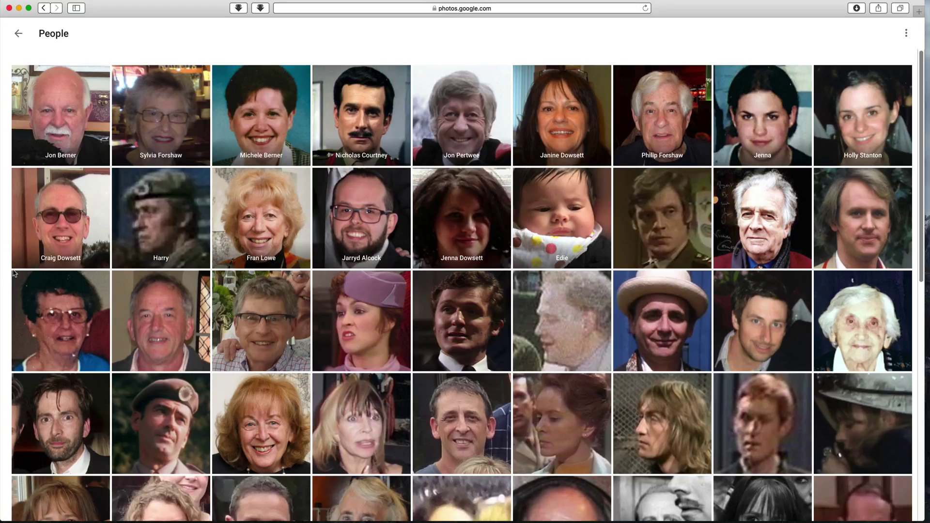
{"action": "scroll", "coordinate": [125, 326], "scroll_direction": "down", "scroll_amount": 3}
{"action": "scroll", "coordinate": [125, 326], "scroll_direction": "down", "scroll_amount": 1}
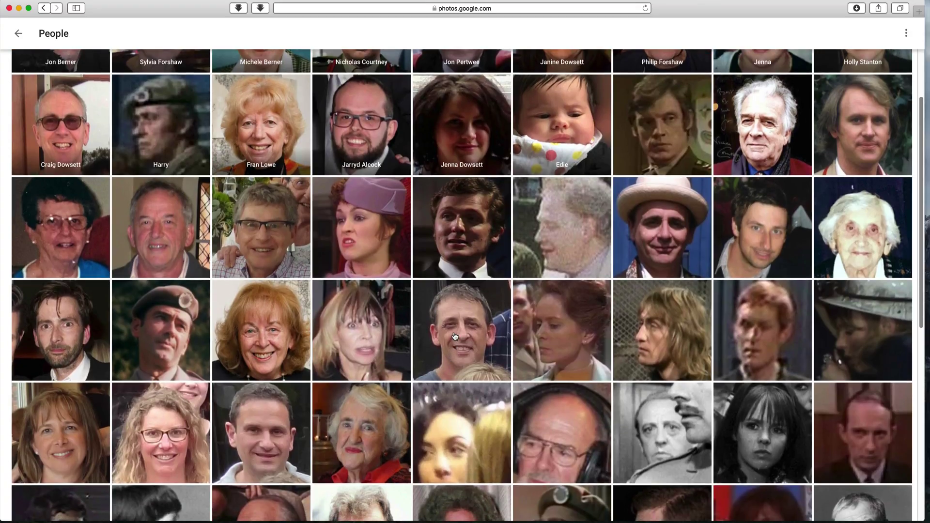
{"action": "left_click", "coordinate": [455, 335]}
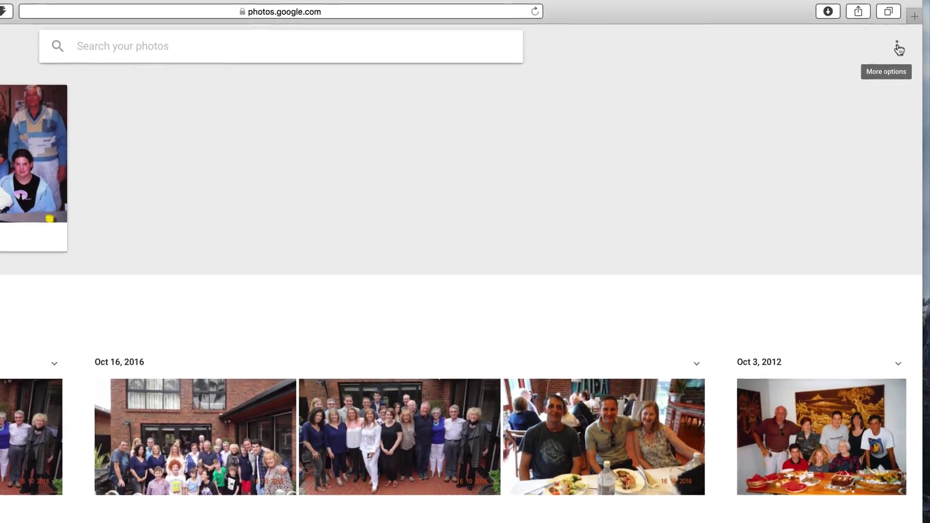
Step: Remove the wrongly matched Sep 27, 2012 photo from the face group, then return to People
{"action": "left_click", "coordinate": [897, 48]}
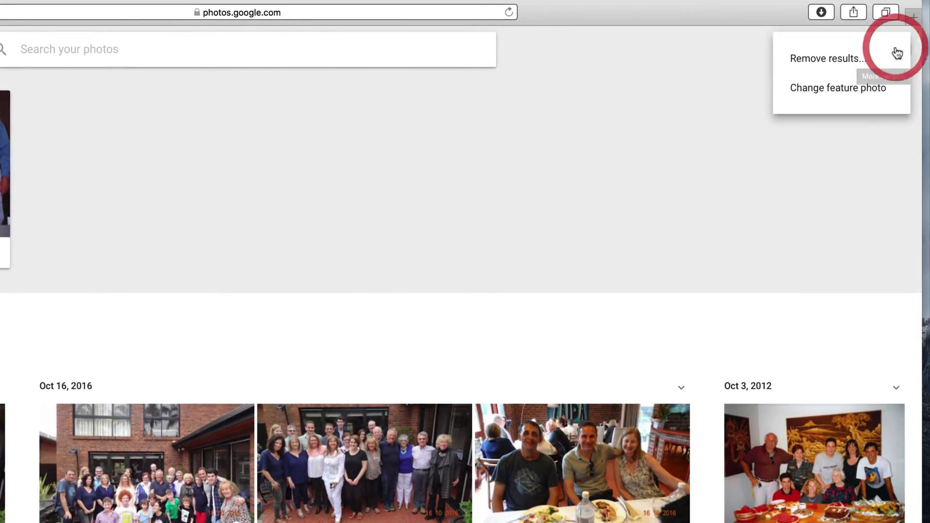
{"action": "left_click", "coordinate": [843, 62]}
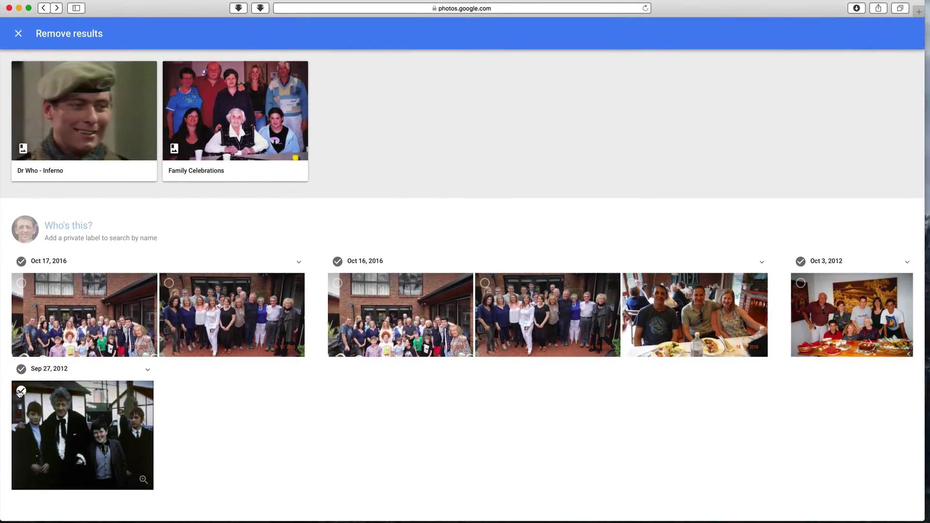
{"action": "left_click", "coordinate": [20, 391]}
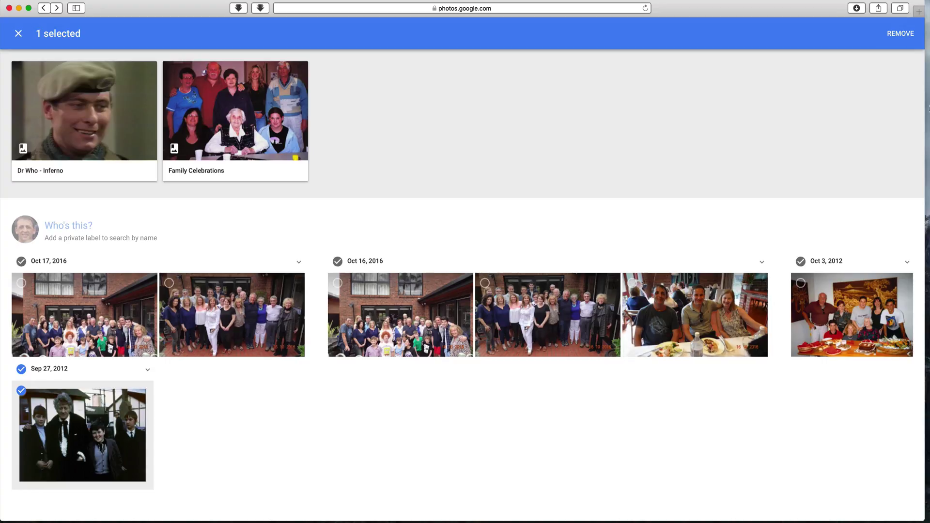
{"action": "left_click", "coordinate": [876, 58]}
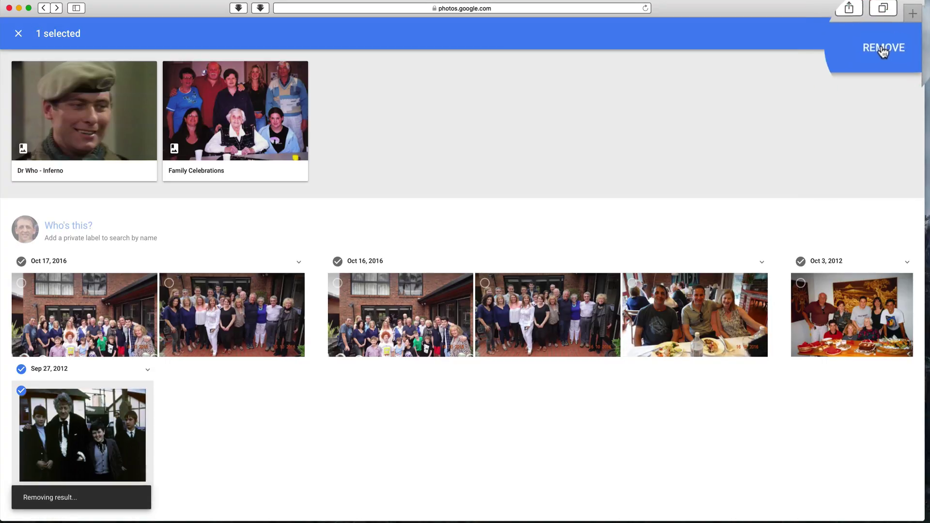
{"action": "left_click", "coordinate": [19, 34]}
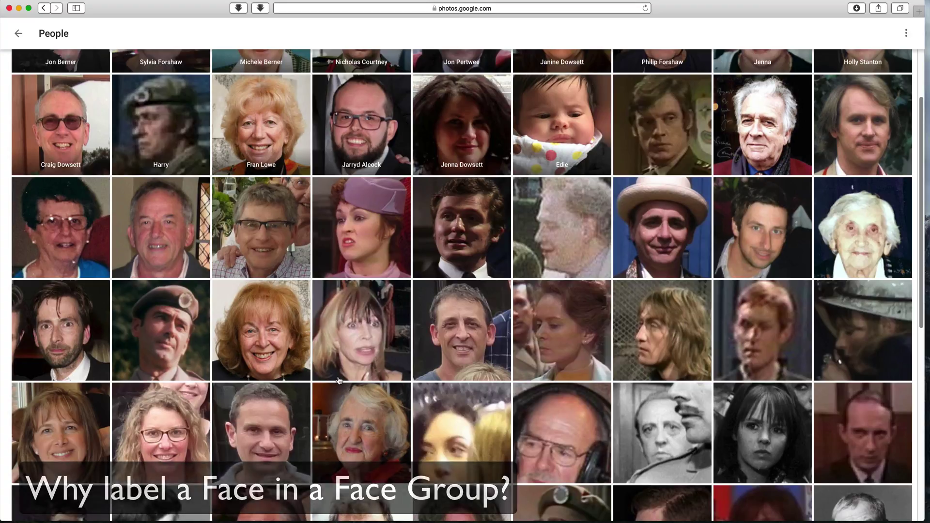
{"action": "scroll", "coordinate": [339, 381], "scroll_direction": "up", "scroll_amount": 3}
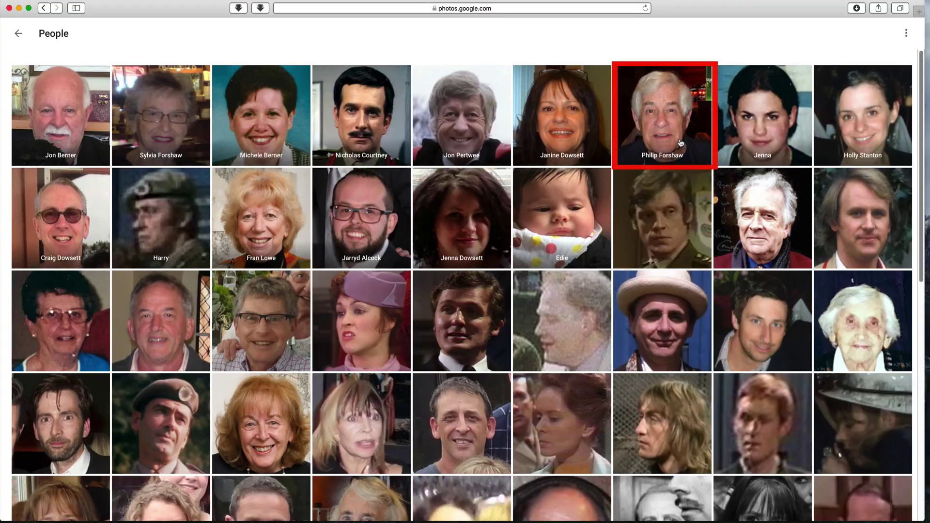
{"action": "left_click", "coordinate": [19, 35]}
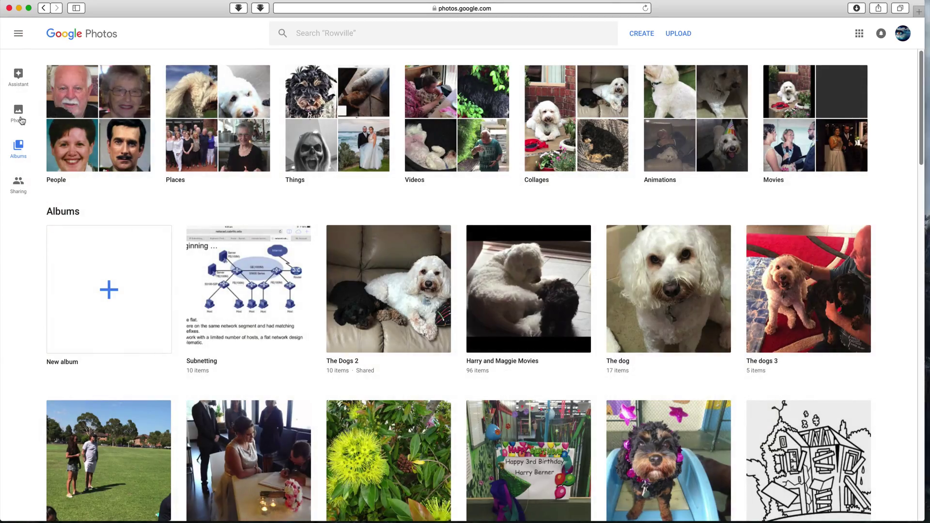
{"action": "left_click", "coordinate": [14, 107]}
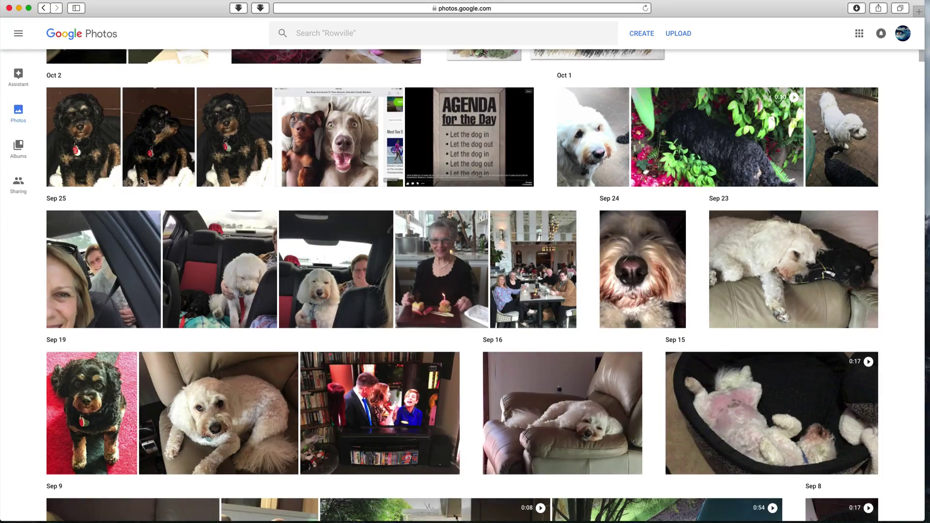
{"action": "left_click", "coordinate": [322, 35]}
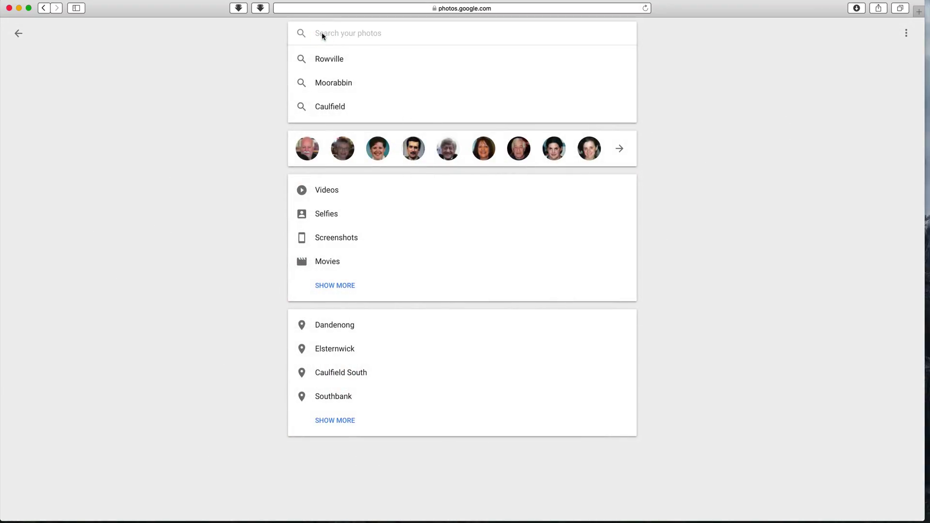
{"action": "type", "text": "philip"}
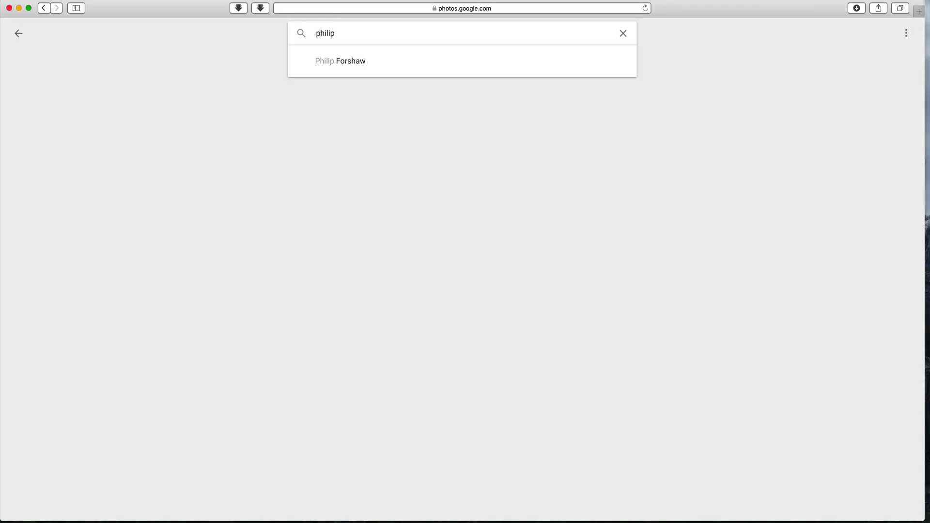
{"action": "left_click", "coordinate": [323, 64]}
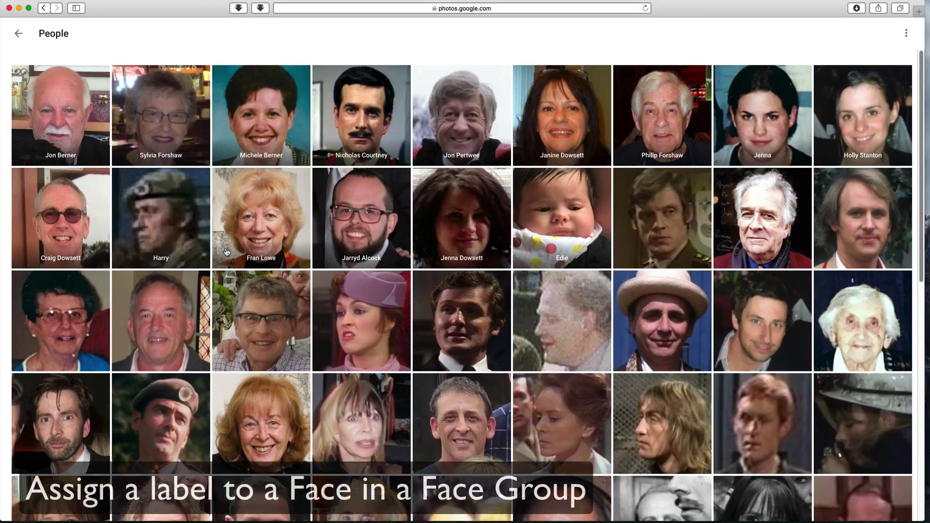
Step: Label the unnamed man's face group as 'Ronald' and return to the People grid
{"action": "left_click", "coordinate": [257, 323]}
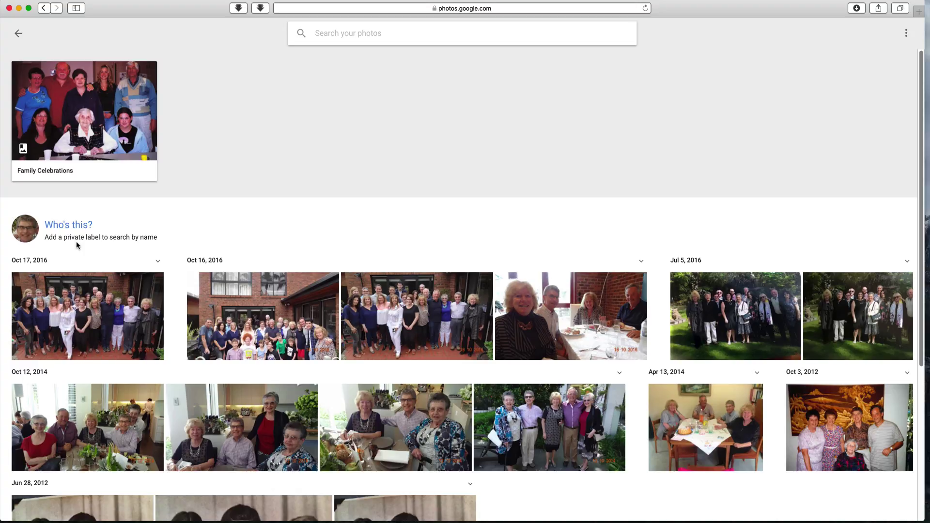
{"action": "left_click", "coordinate": [67, 227]}
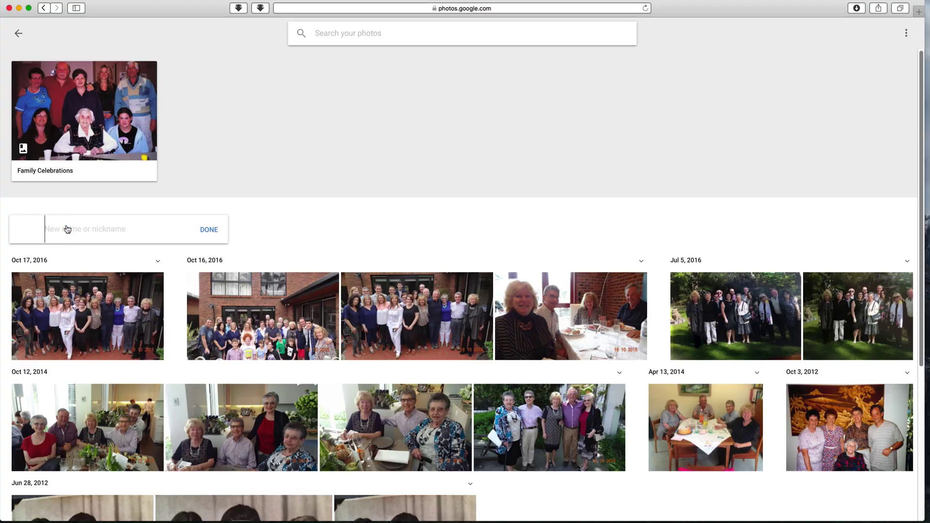
{"action": "type", "text": "Ronald"}
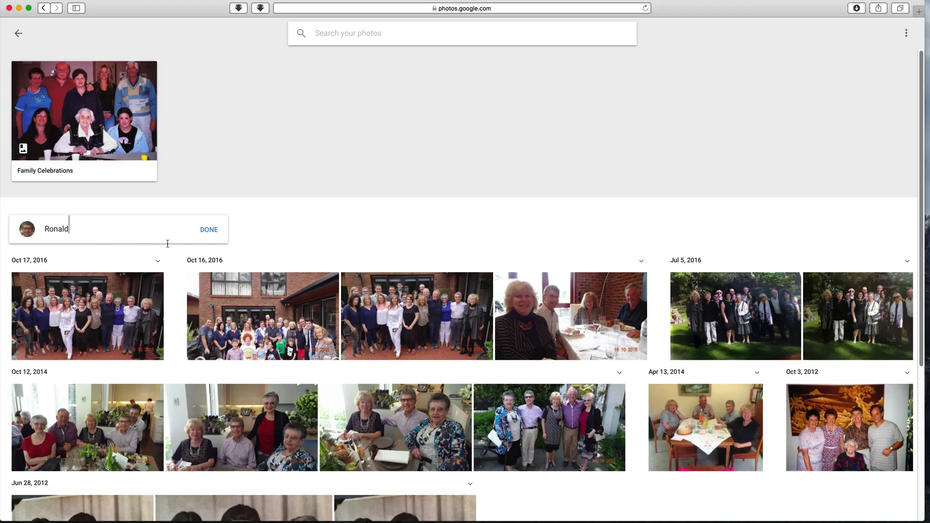
{"action": "left_click", "coordinate": [209, 231]}
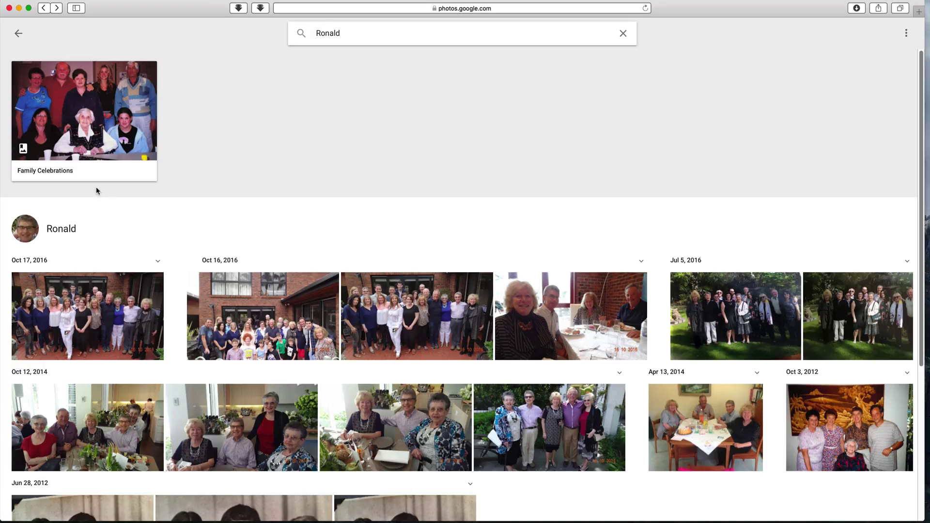
{"action": "left_click", "coordinate": [19, 35]}
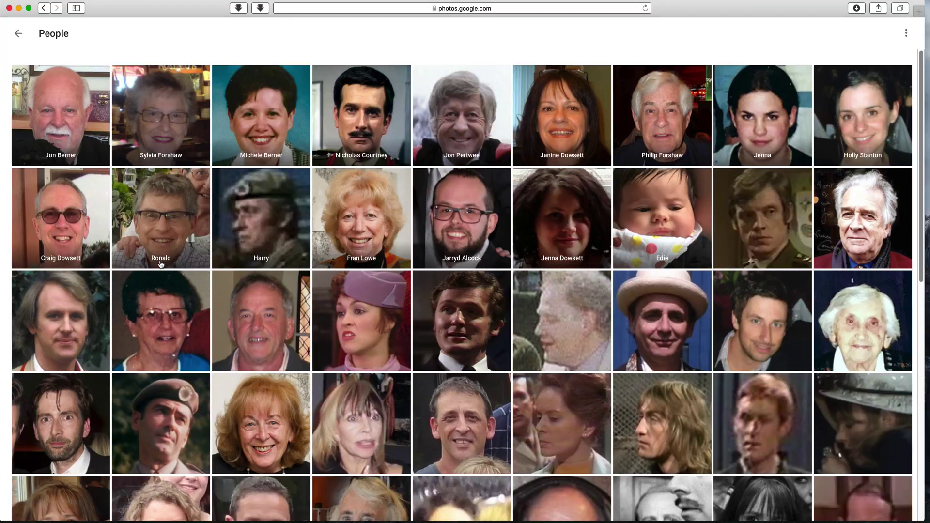
Step: Open Ronald's face group and put his name label into edit mode
{"action": "left_click", "coordinate": [155, 247]}
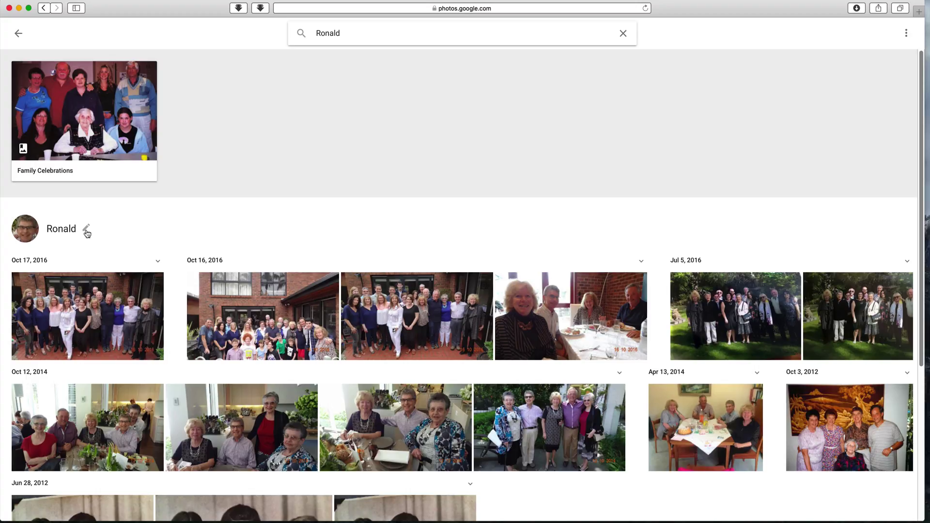
{"action": "left_click", "coordinate": [87, 229]}
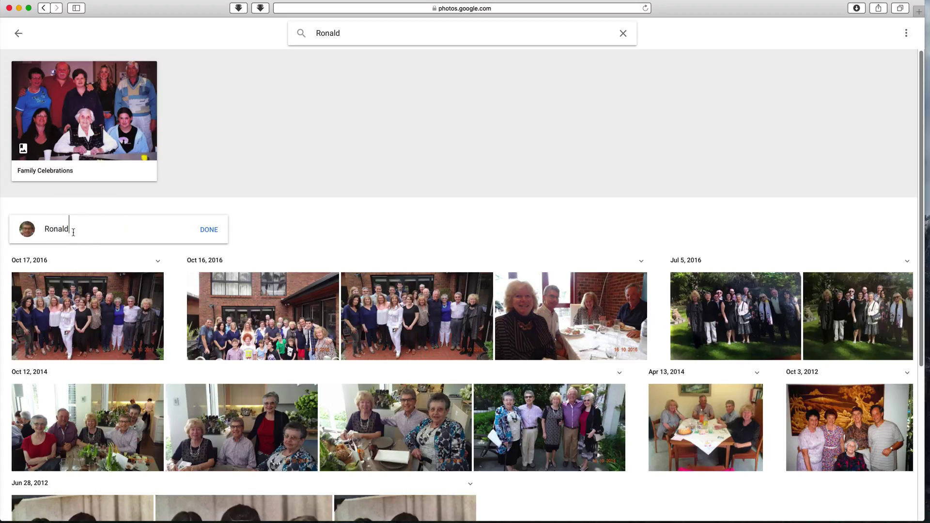
Step: Keep the Ronald label and pick the Oct 12, 2014 group shot as his feature photo
{"action": "left_click", "coordinate": [210, 235]}
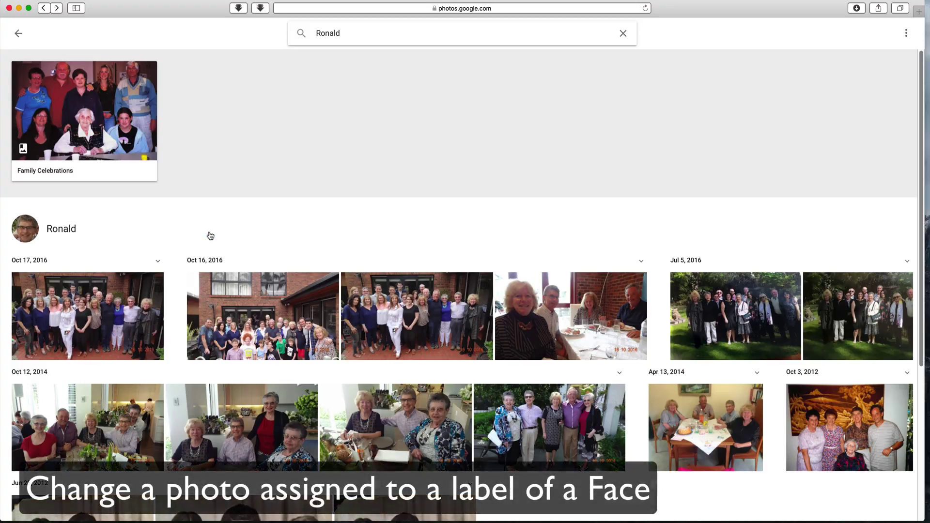
{"action": "left_click", "coordinate": [25, 234]}
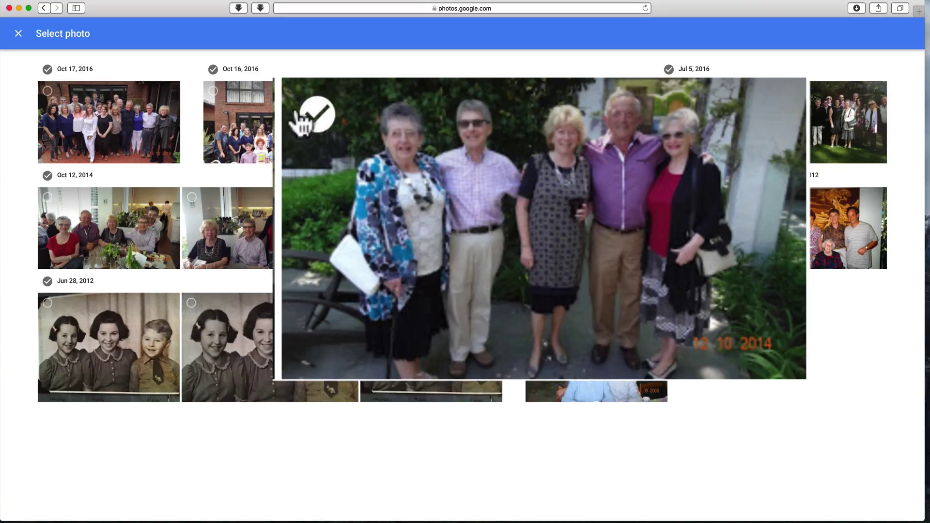
{"action": "left_click", "coordinate": [317, 115]}
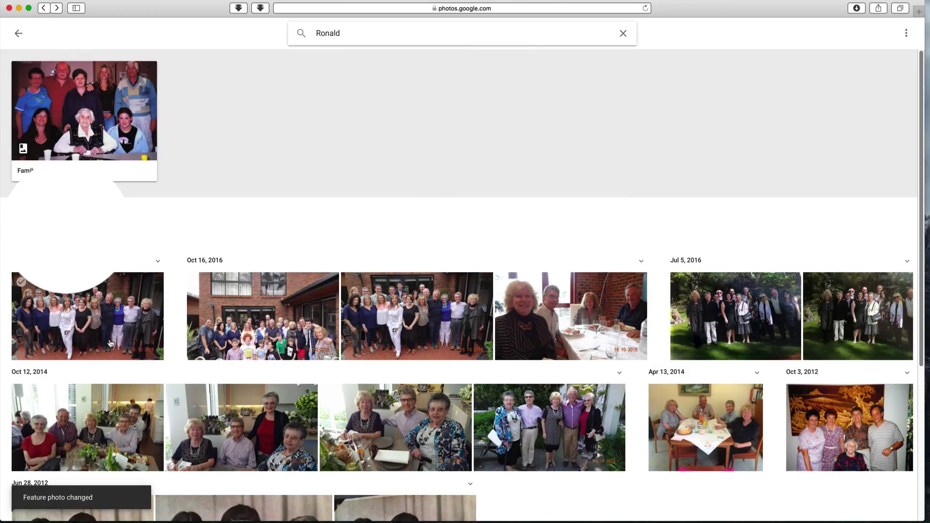
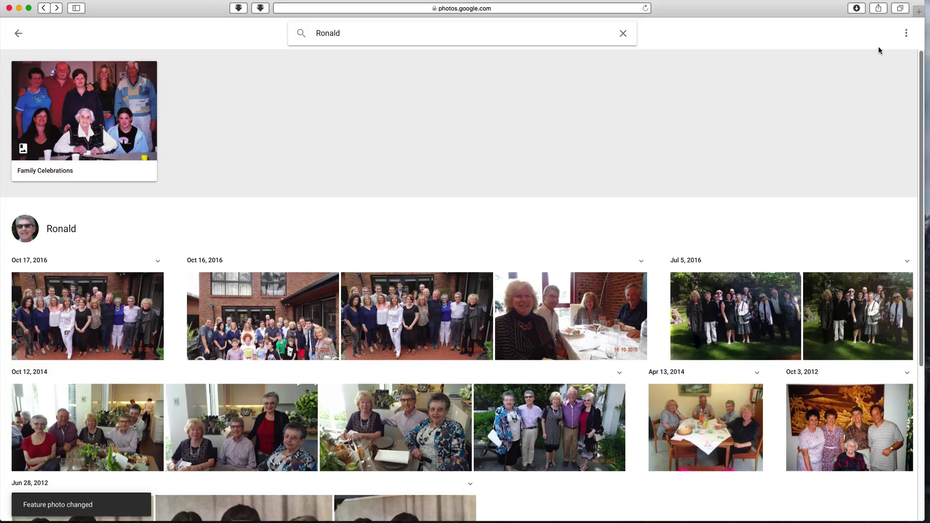
Step: Keep Ronald's name label unchanged and bring up his photos to pick a new feature photo
{"action": "left_click", "coordinate": [906, 33]}
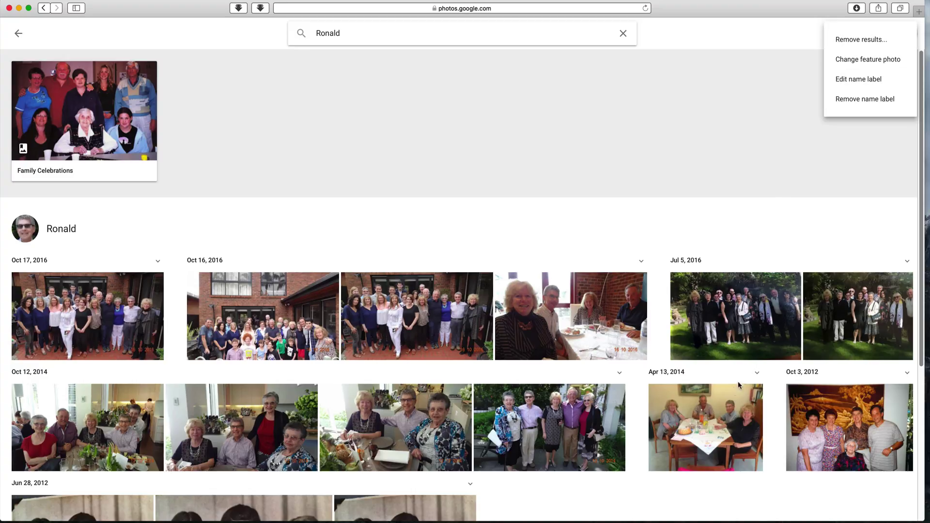
{"action": "scroll", "coordinate": [730, 388], "scroll_direction": "down", "scroll_amount": 5}
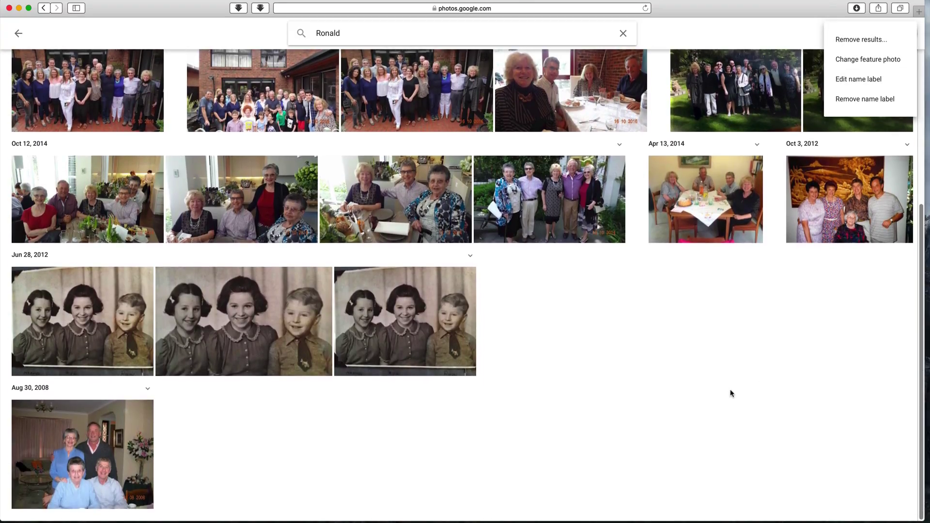
{"action": "scroll", "coordinate": [693, 405], "scroll_direction": "up", "scroll_amount": 2}
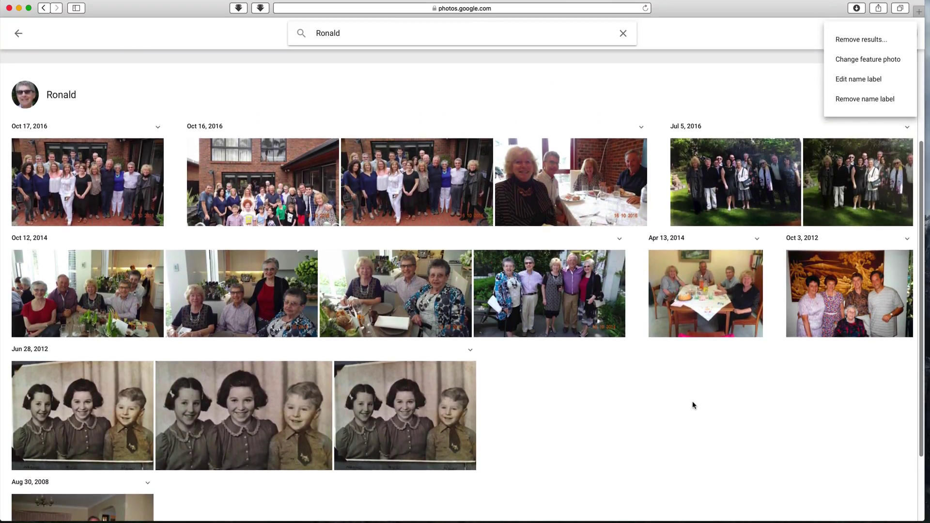
{"action": "scroll", "coordinate": [691, 405], "scroll_direction": "up", "scroll_amount": 1}
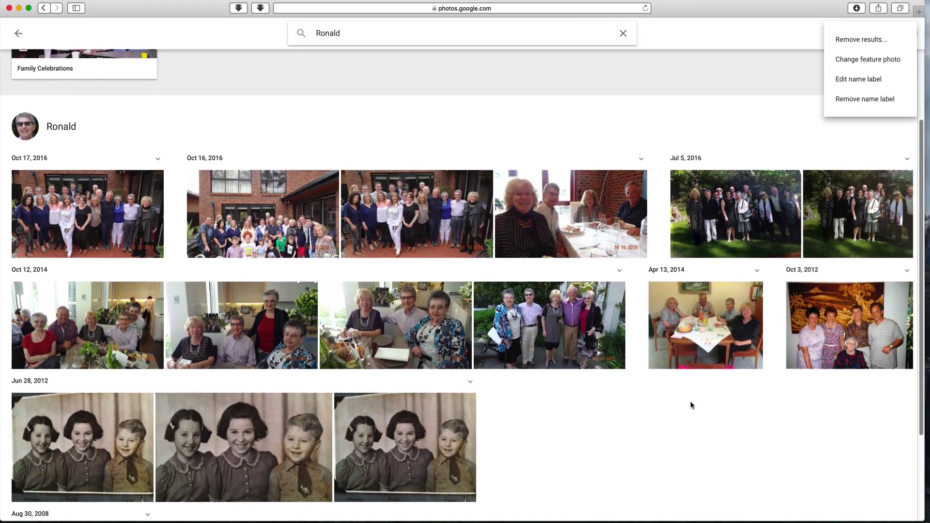
{"action": "left_click", "coordinate": [851, 80]}
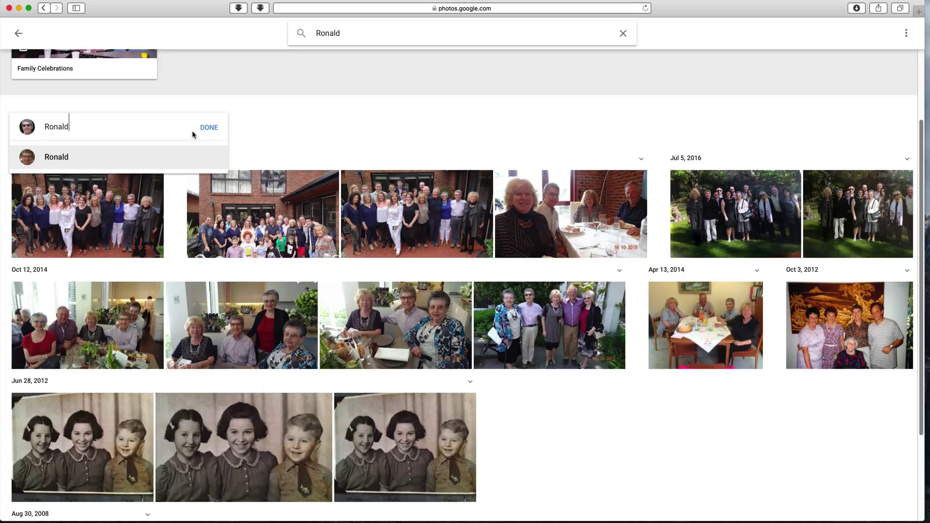
{"action": "left_click", "coordinate": [206, 128]}
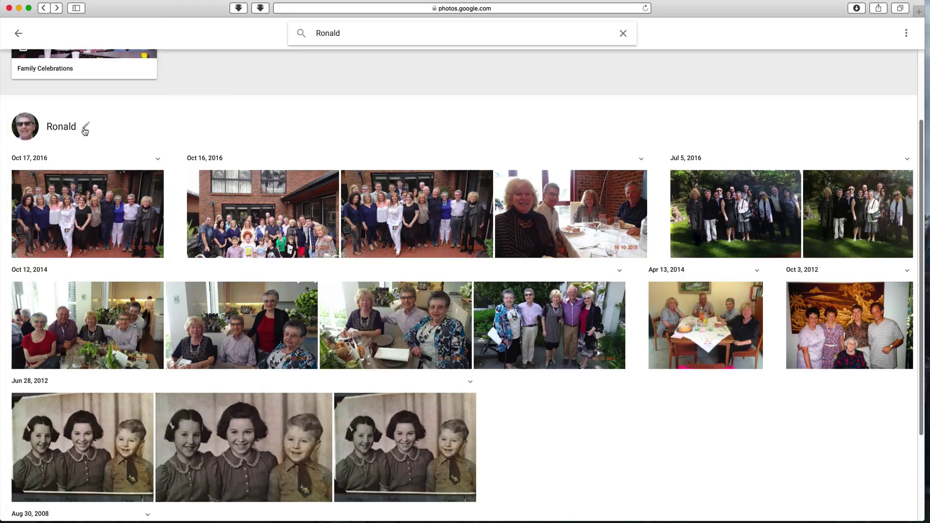
{"action": "left_click", "coordinate": [906, 33]}
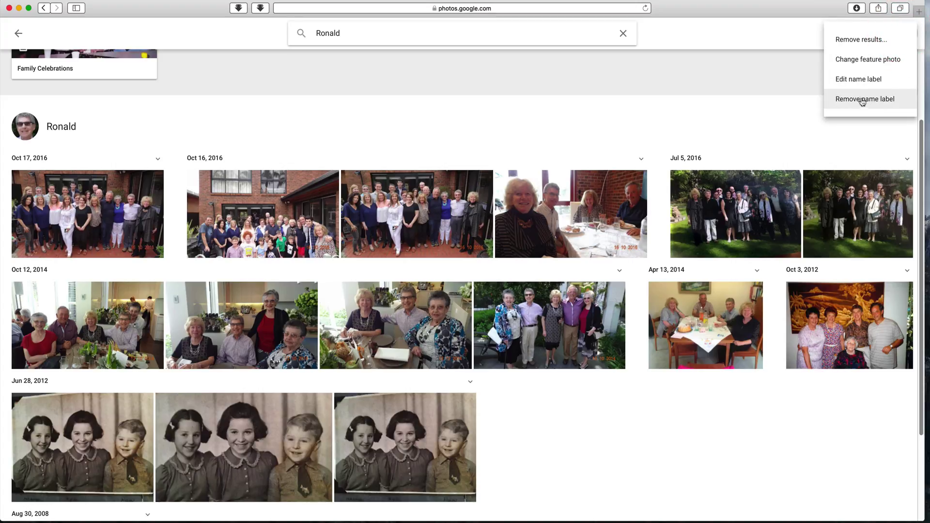
{"action": "left_click", "coordinate": [853, 62]}
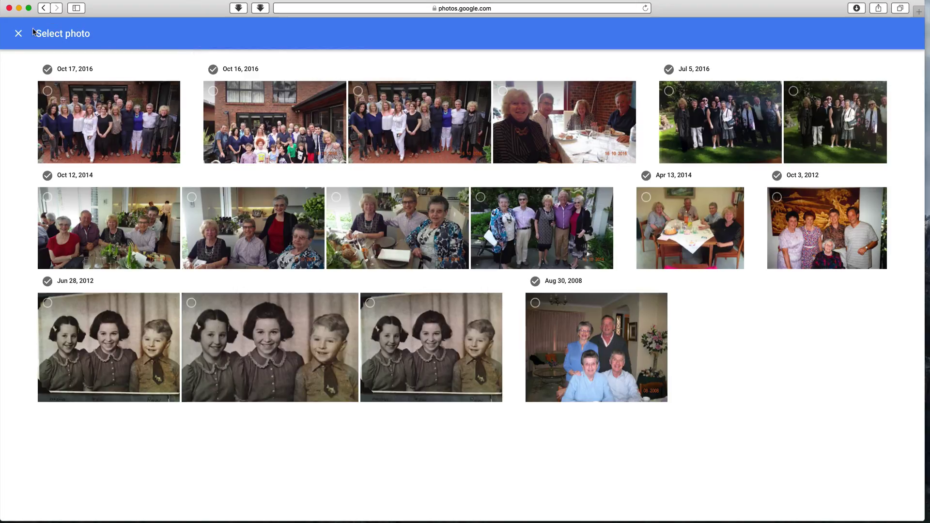
Step: Close the Select photo page without choosing a new feature photo
{"action": "left_click", "coordinate": [18, 34]}
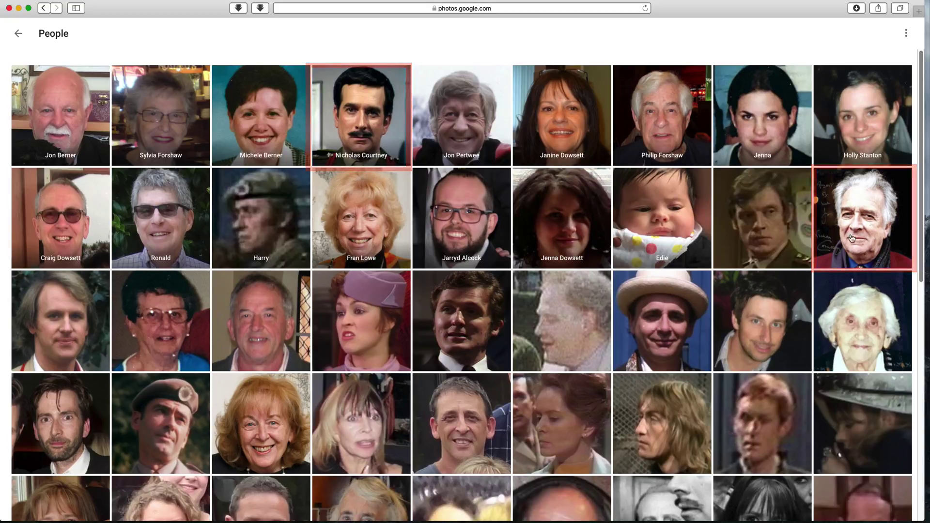
Step: Label the unnamed white-haired man's face as Nicholas Courtney
{"action": "left_click", "coordinate": [859, 223]}
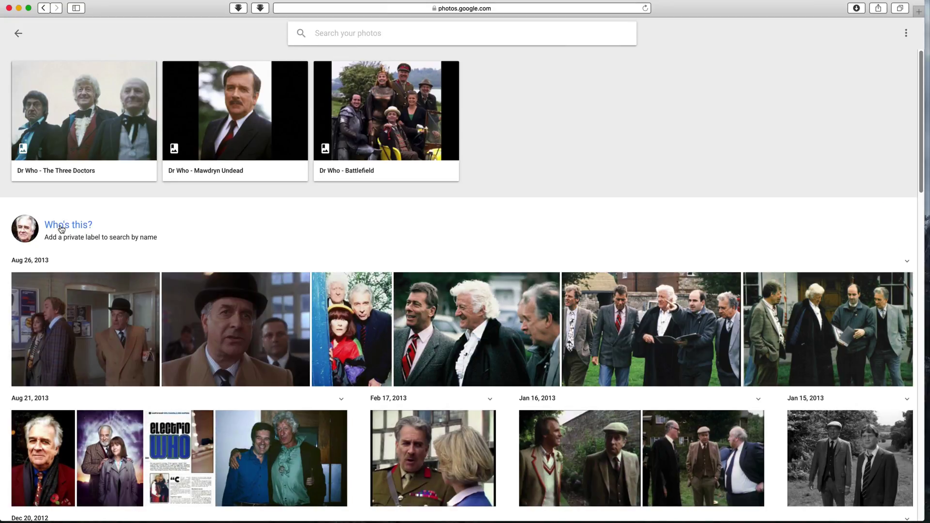
{"action": "left_click", "coordinate": [62, 226]}
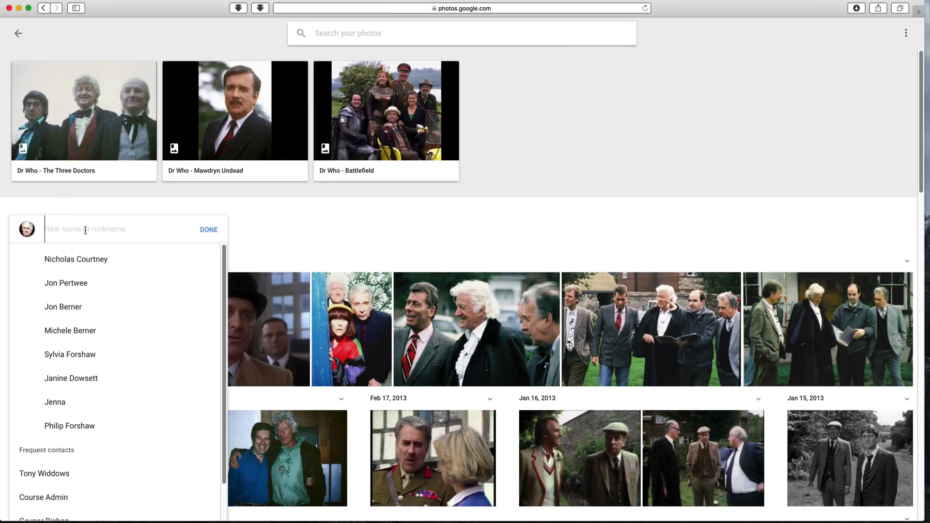
{"action": "left_click", "coordinate": [67, 261]}
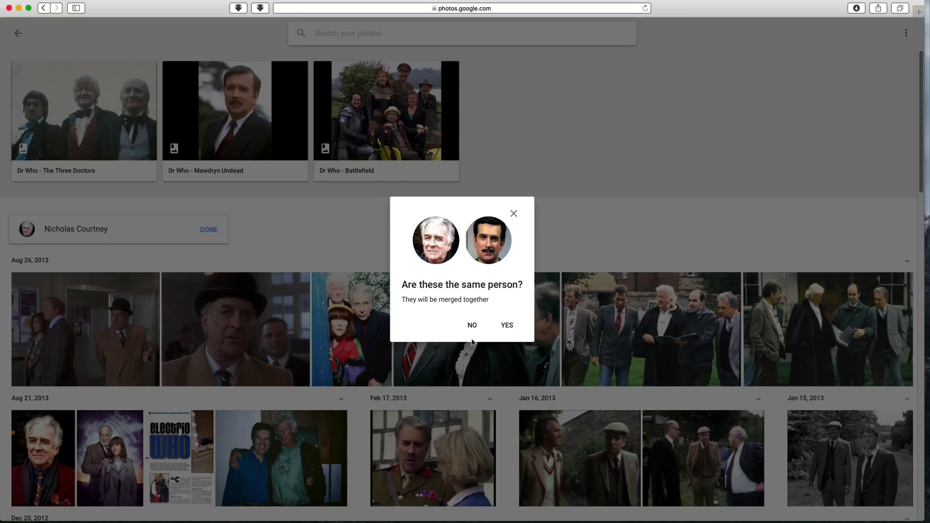
Step: Confirm the white-haired man is Nicholas Courtney, review the merged photos, and return to People
{"action": "left_click", "coordinate": [507, 326]}
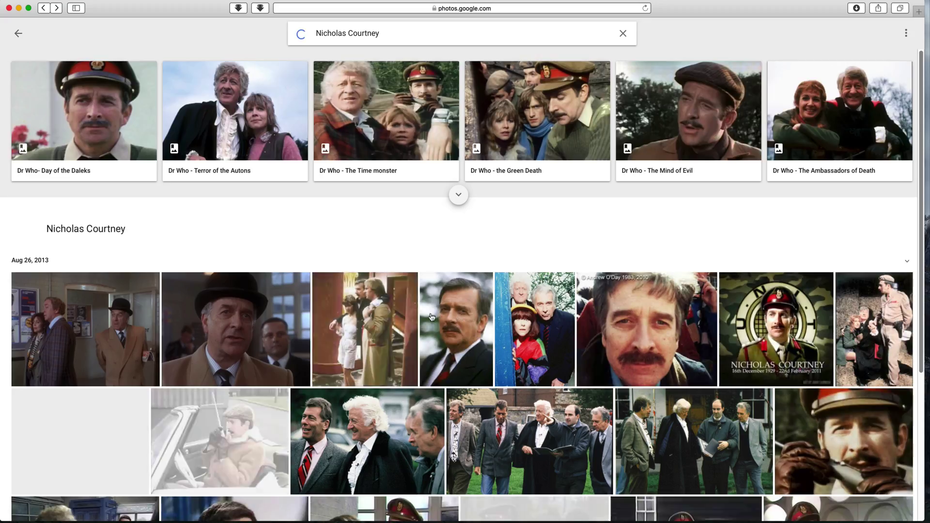
{"action": "scroll", "coordinate": [218, 360], "scroll_direction": "down", "scroll_amount": 20}
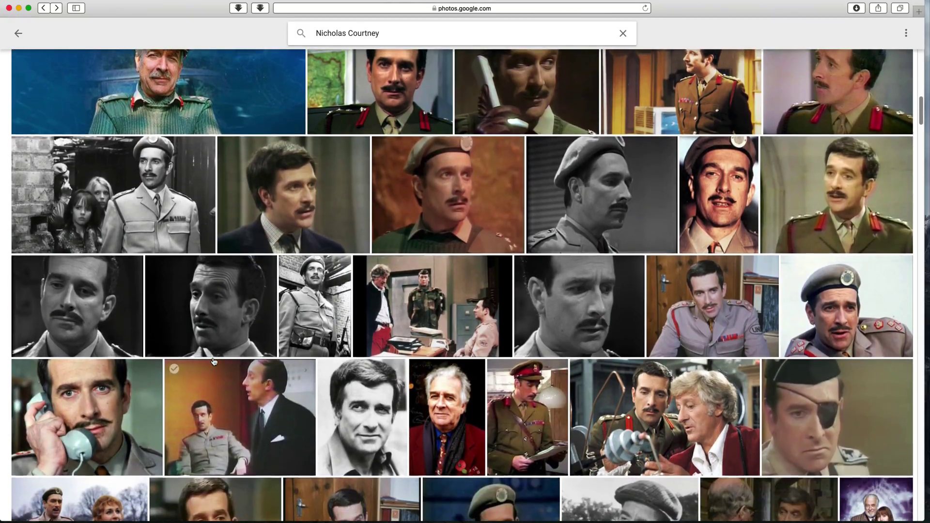
{"action": "scroll", "coordinate": [214, 361], "scroll_direction": "up", "scroll_amount": 6}
{"action": "scroll", "coordinate": [214, 361], "scroll_direction": "down", "scroll_amount": 5}
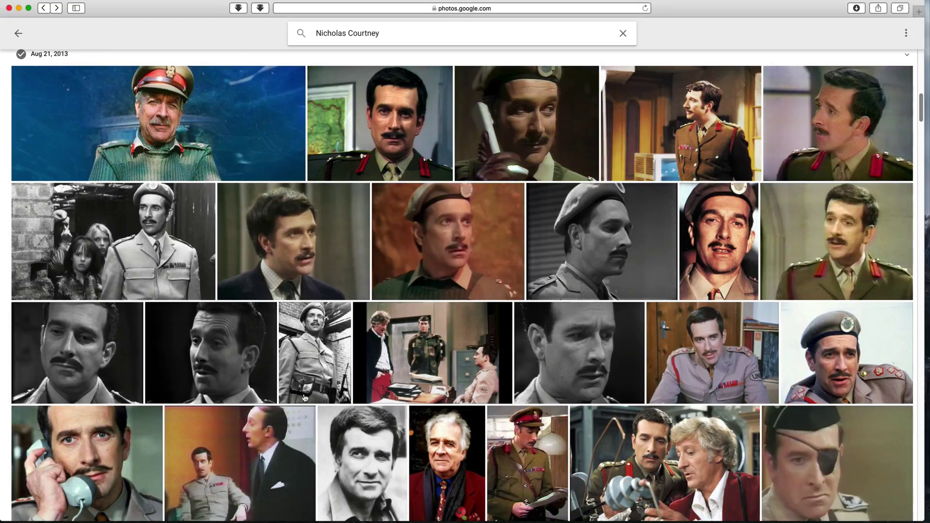
{"action": "scroll", "coordinate": [26, 62], "scroll_direction": "up", "scroll_amount": 3}
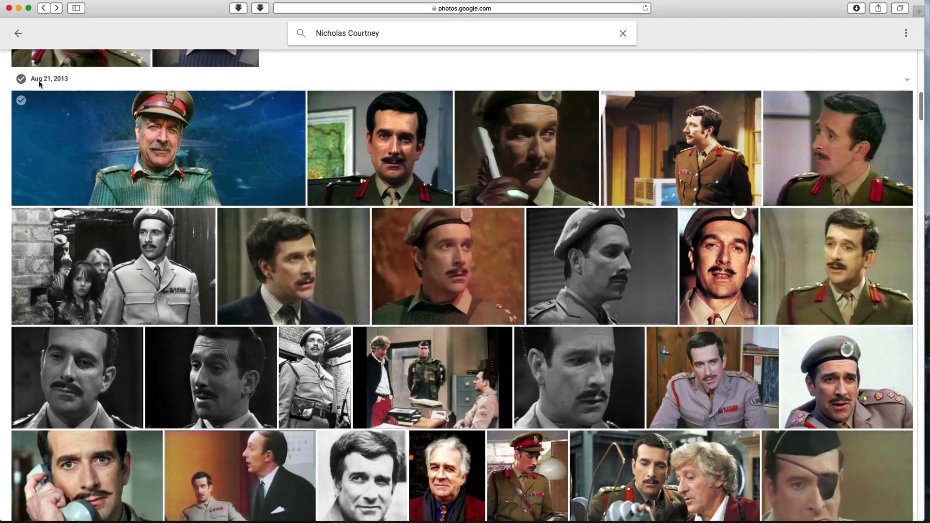
{"action": "left_click", "coordinate": [17, 34]}
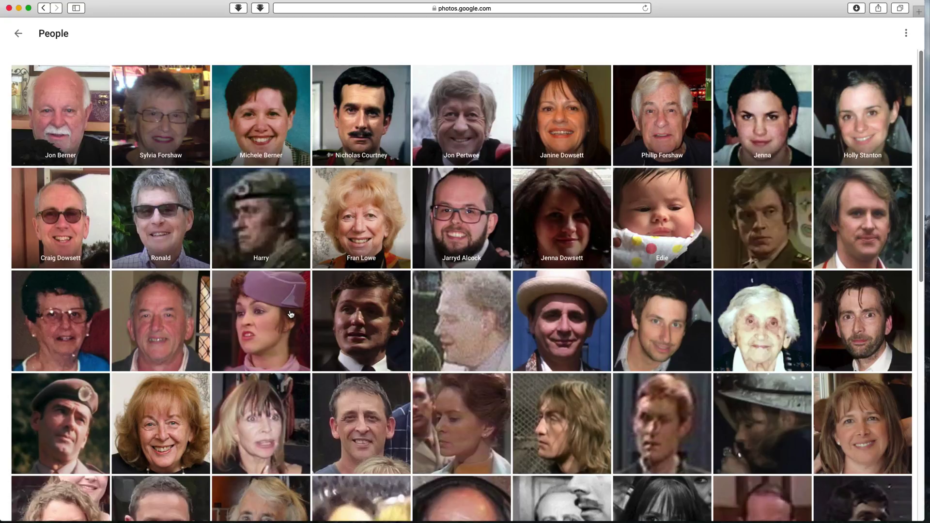
{"action": "scroll", "coordinate": [290, 314], "scroll_direction": "down", "scroll_amount": 8}
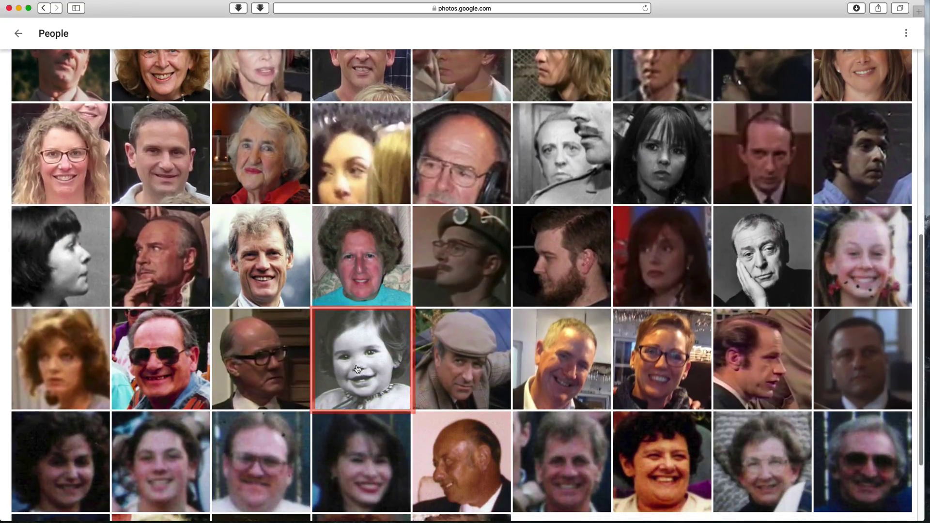
{"action": "scroll", "coordinate": [357, 369], "scroll_direction": "up", "scroll_amount": 10}
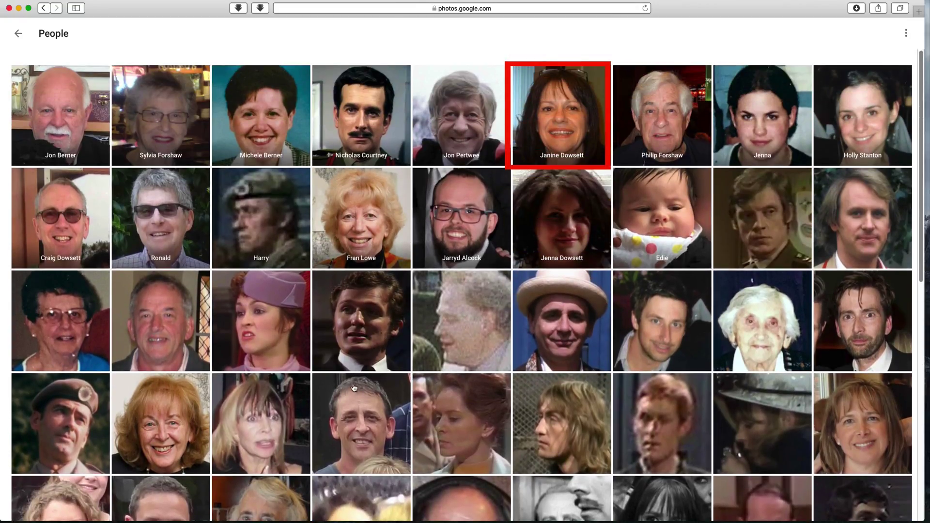
{"action": "scroll", "coordinate": [358, 380], "scroll_direction": "down", "scroll_amount": 6}
{"action": "left_click", "coordinate": [355, 424]}
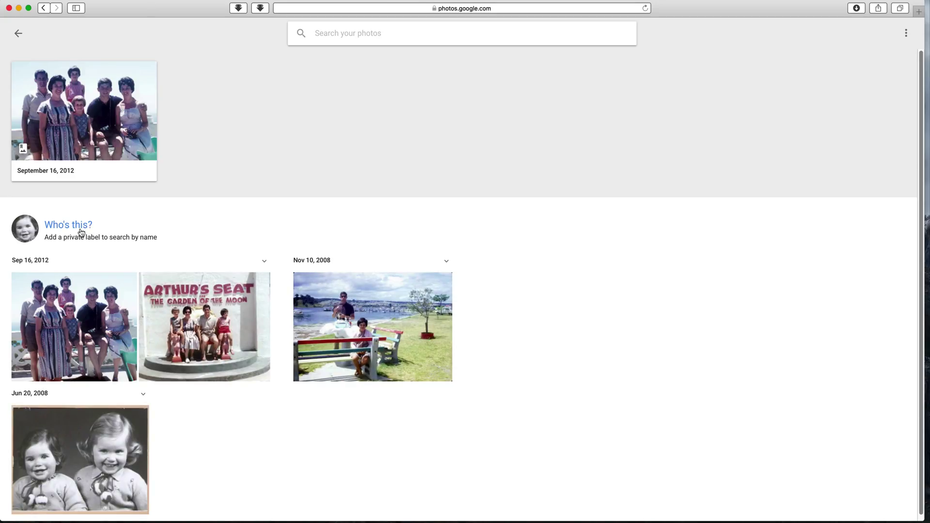
{"action": "left_click", "coordinate": [75, 224]}
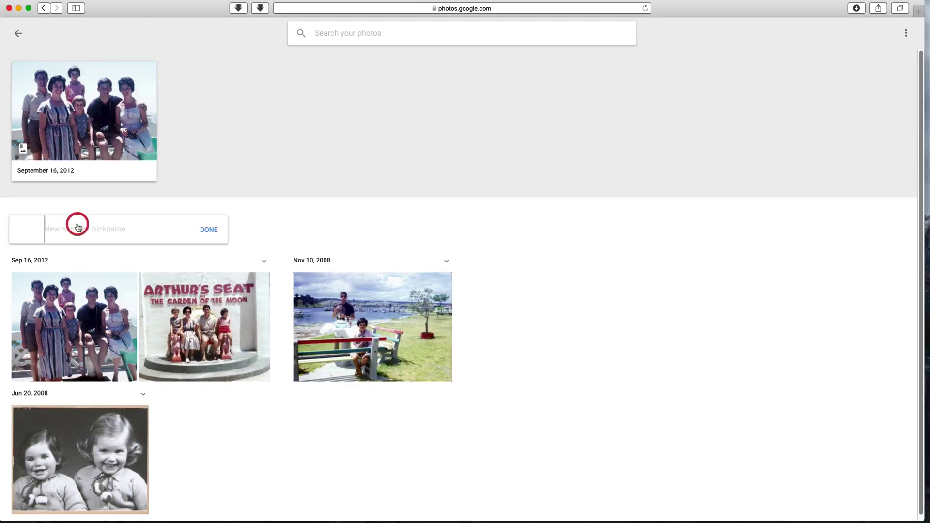
{"action": "type", "text": "J"}
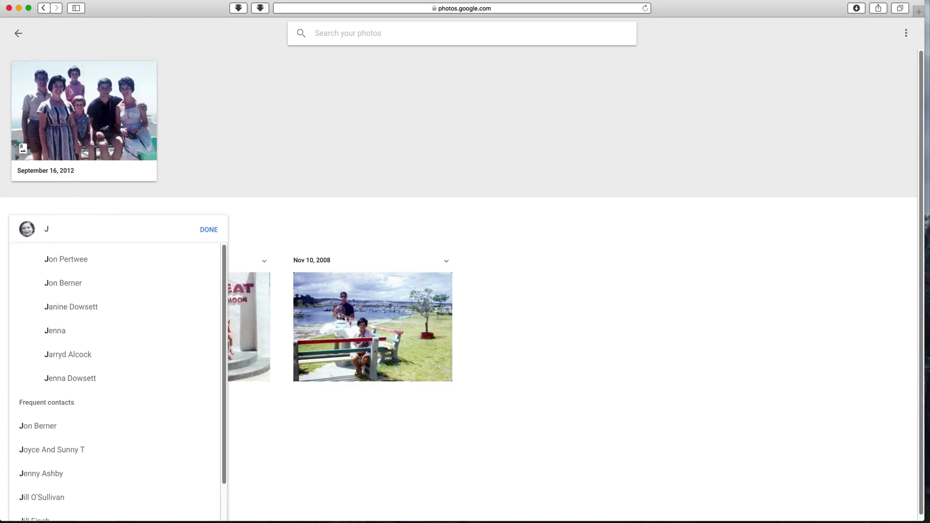
{"action": "type", "text": "anine Dowsett"}
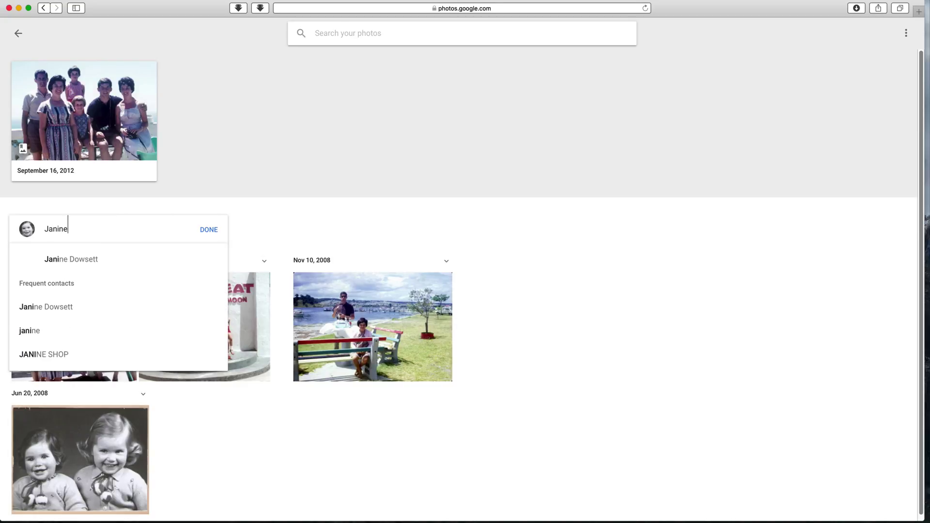
{"action": "left_click", "coordinate": [67, 262]}
{"action": "left_click", "coordinate": [506, 326]}
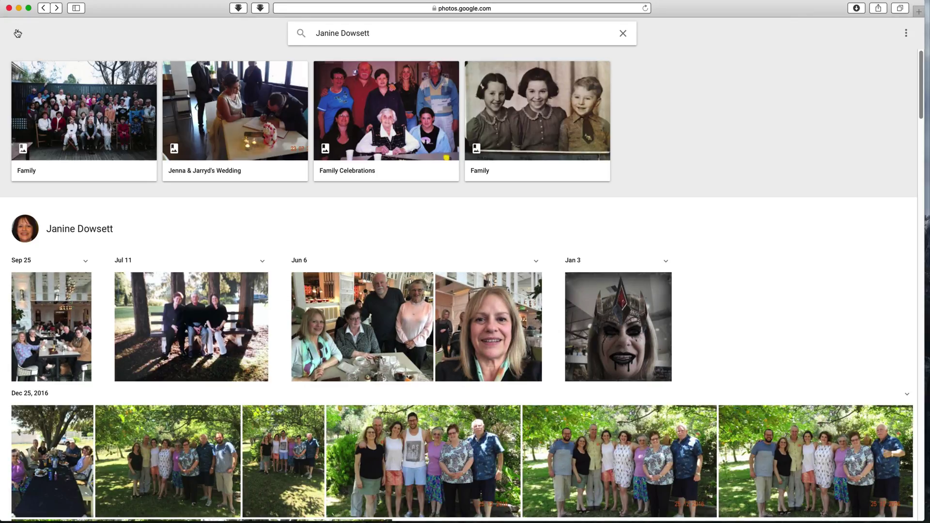
{"action": "left_click", "coordinate": [17, 33]}
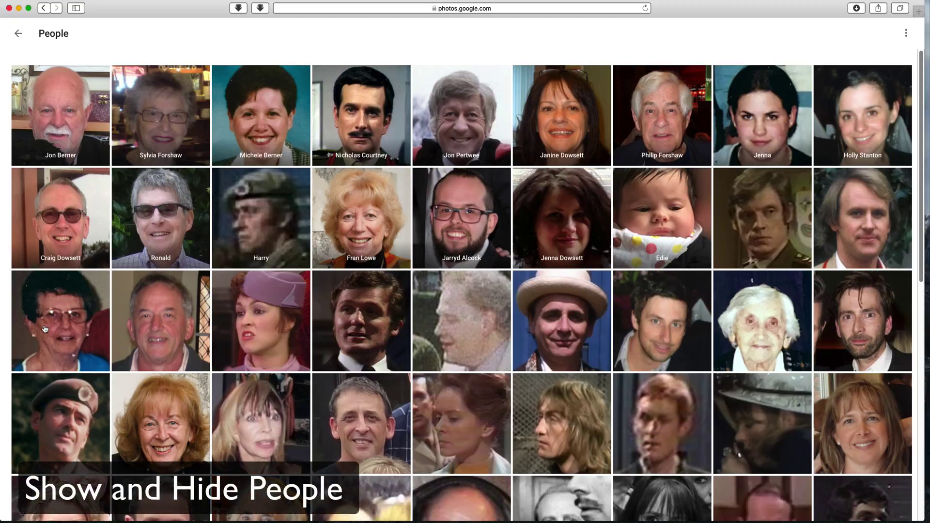
Step: Scroll down through the People grid of face groups
{"action": "scroll", "coordinate": [145, 333], "scroll_direction": "down", "scroll_amount": 1}
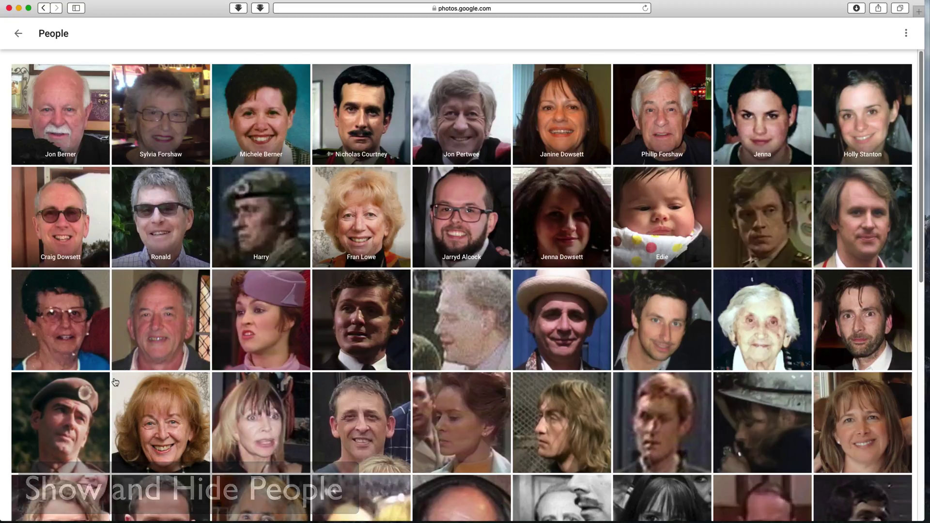
{"action": "scroll", "coordinate": [112, 384], "scroll_direction": "down", "scroll_amount": 3}
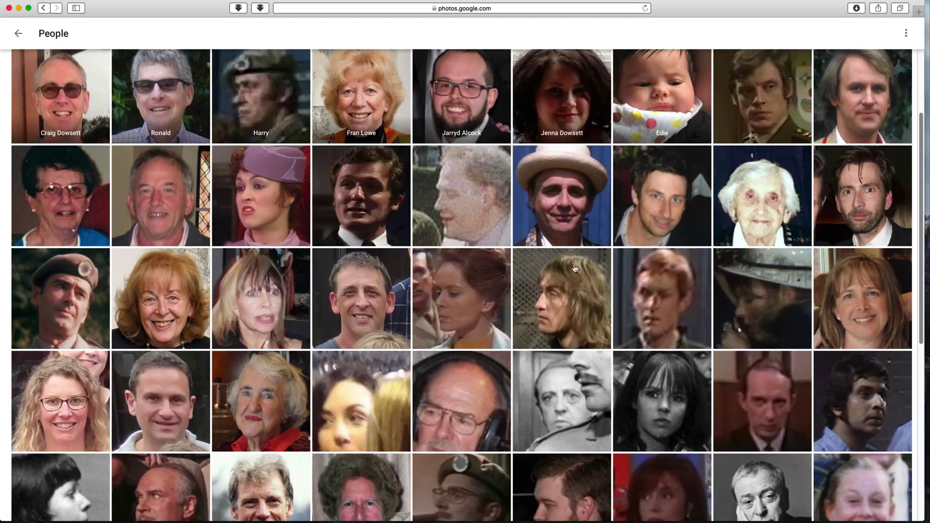
Step: In Show & hide people, hide the pink-hat woman, beret soldier and four other faces
{"action": "left_click", "coordinate": [906, 34]}
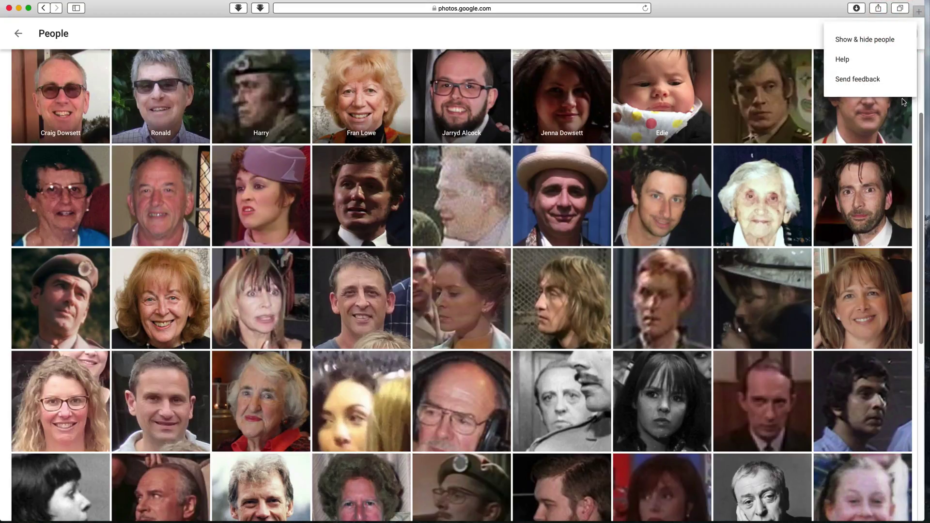
{"action": "left_click", "coordinate": [859, 43]}
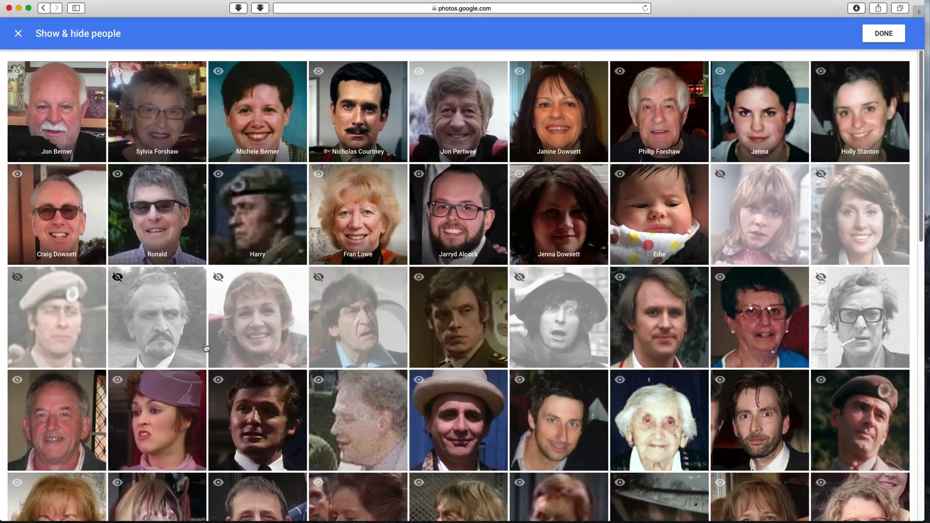
{"action": "left_click", "coordinate": [118, 380]}
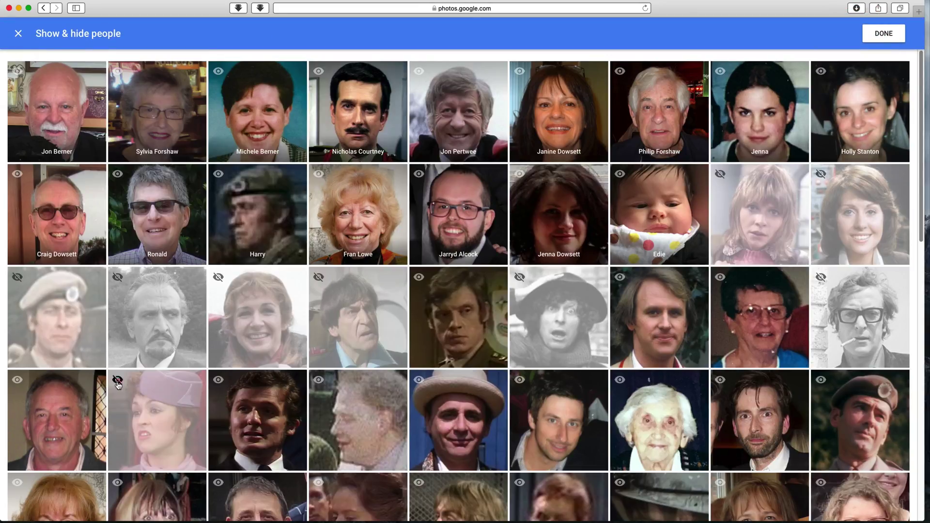
{"action": "left_click", "coordinate": [218, 379]}
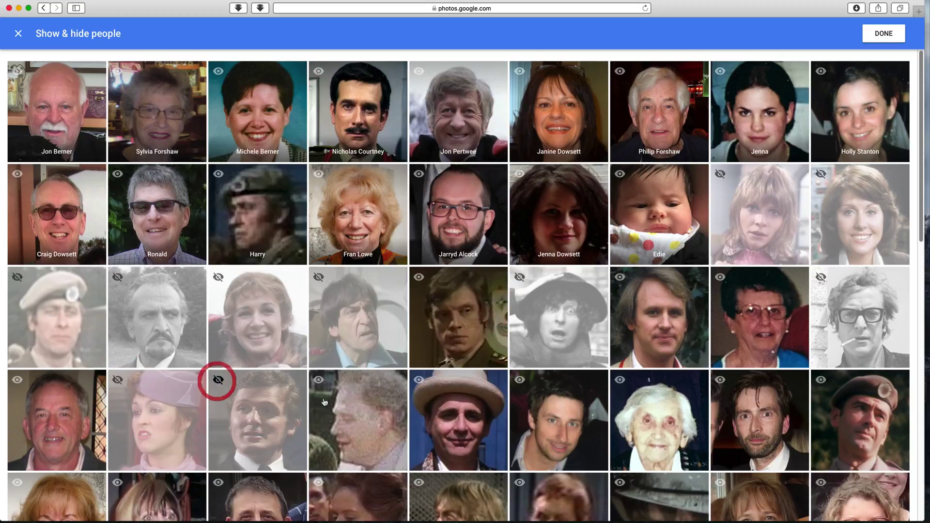
{"action": "left_click", "coordinate": [419, 381]}
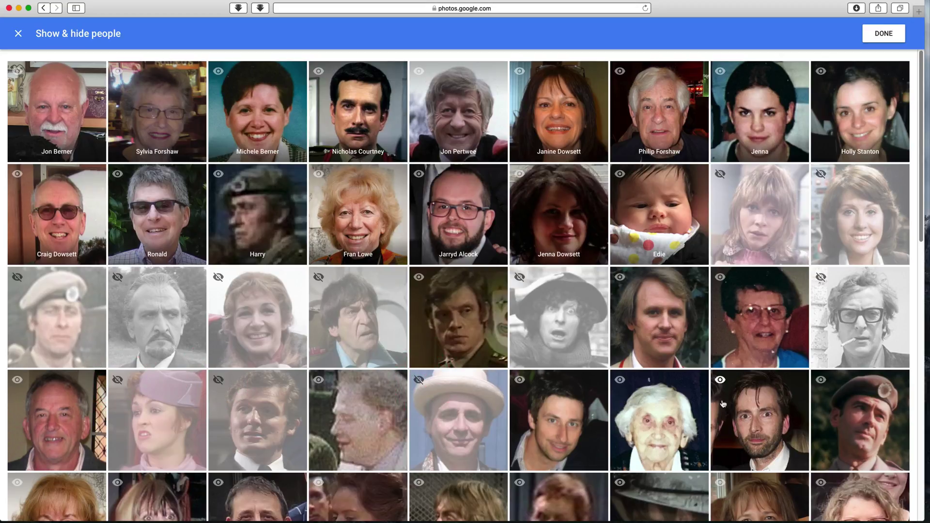
{"action": "left_click", "coordinate": [720, 380]}
{"action": "left_click", "coordinate": [821, 380]}
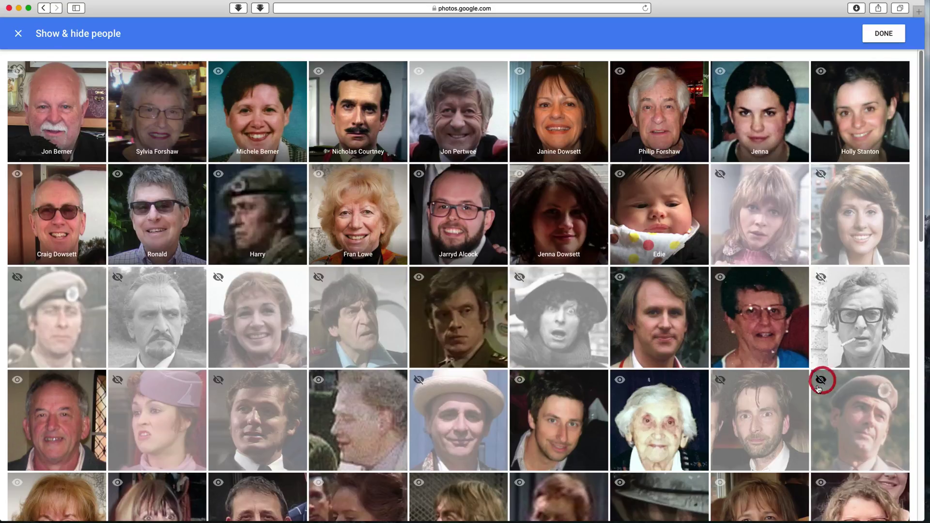
{"action": "left_click", "coordinate": [620, 279]}
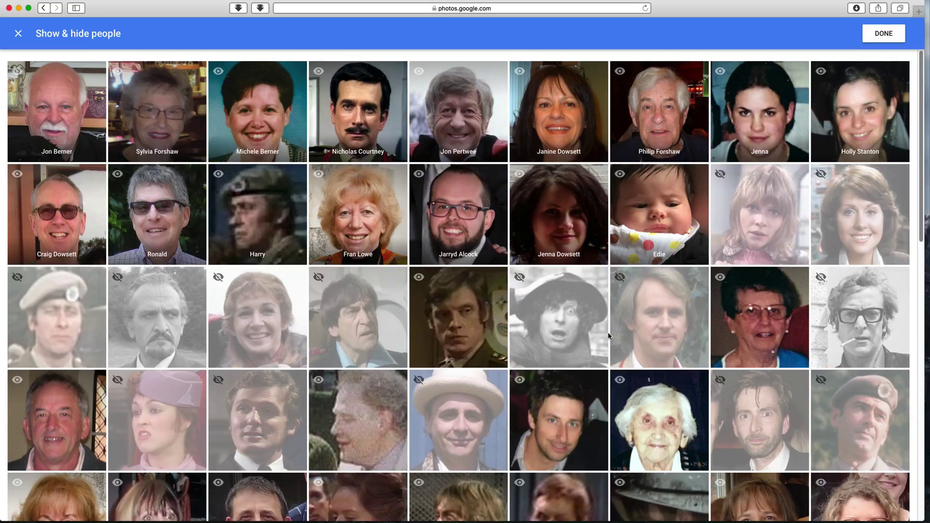
Step: Hide four more faces, restore the black-and-white elderly man, and save the changes
{"action": "scroll", "coordinate": [610, 335], "scroll_direction": "down", "scroll_amount": 3}
{"action": "scroll", "coordinate": [609, 335], "scroll_direction": "down", "scroll_amount": 5}
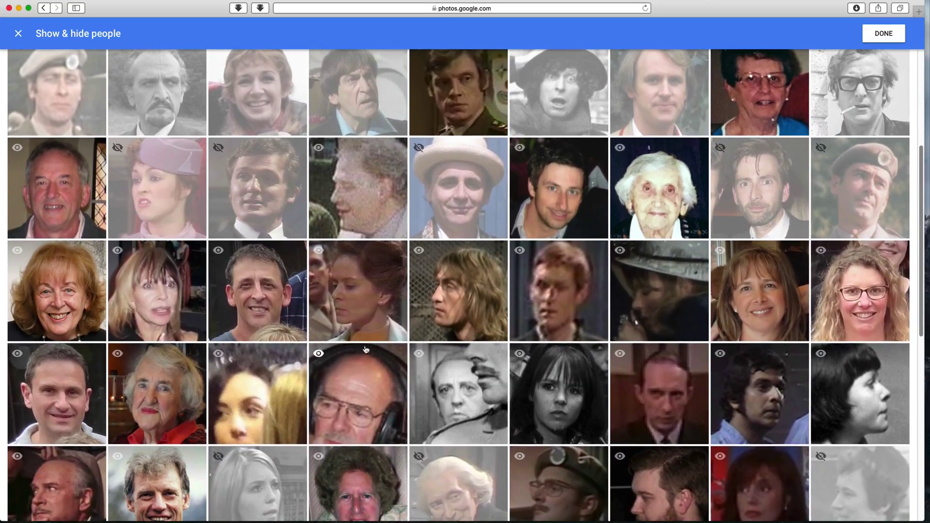
{"action": "left_click", "coordinate": [218, 356]}
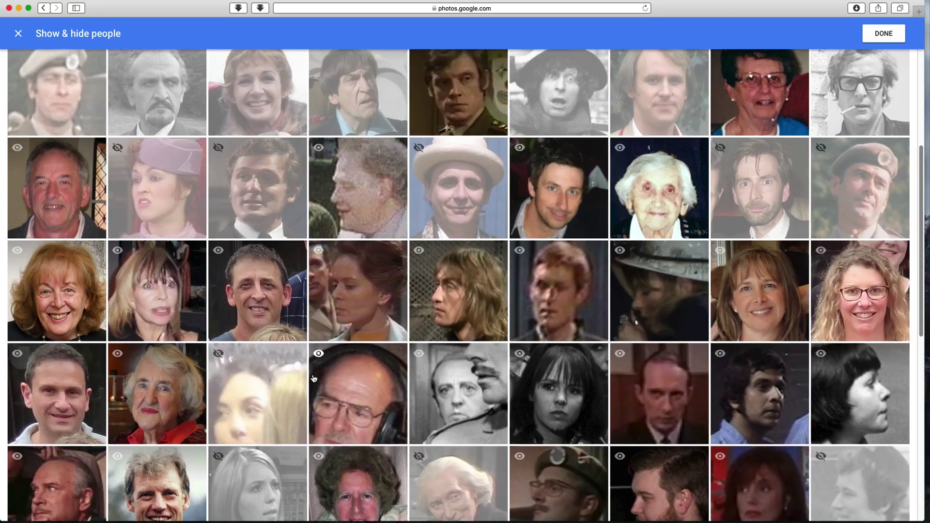
{"action": "left_click", "coordinate": [420, 354]}
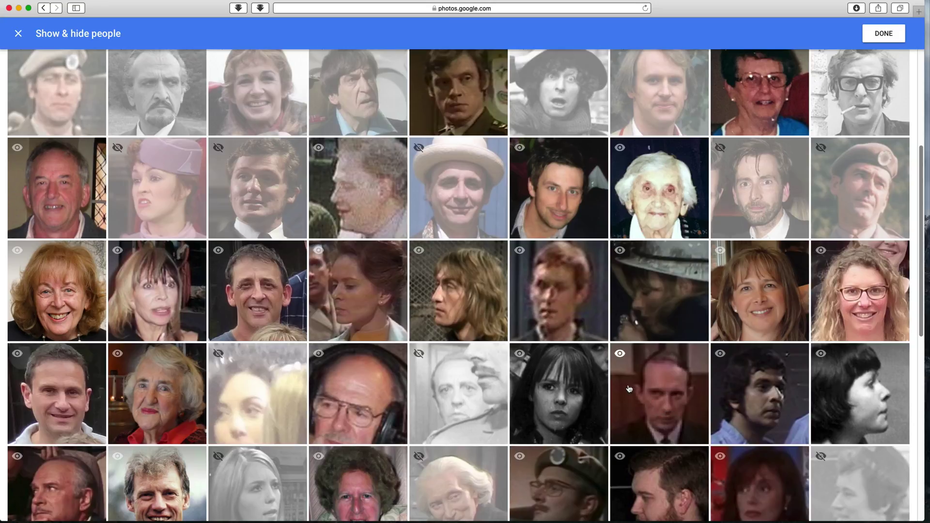
{"action": "left_click", "coordinate": [721, 353]}
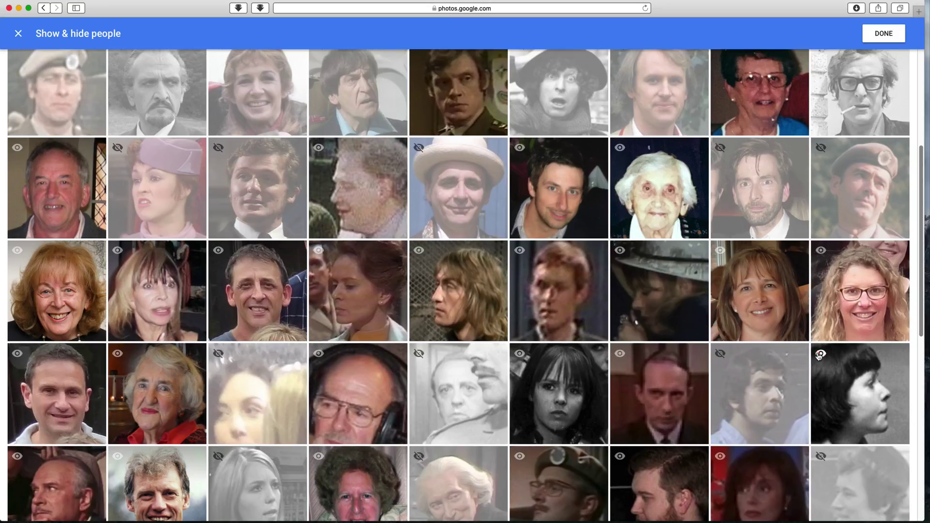
{"action": "left_click", "coordinate": [818, 355]}
{"action": "left_click", "coordinate": [620, 354]}
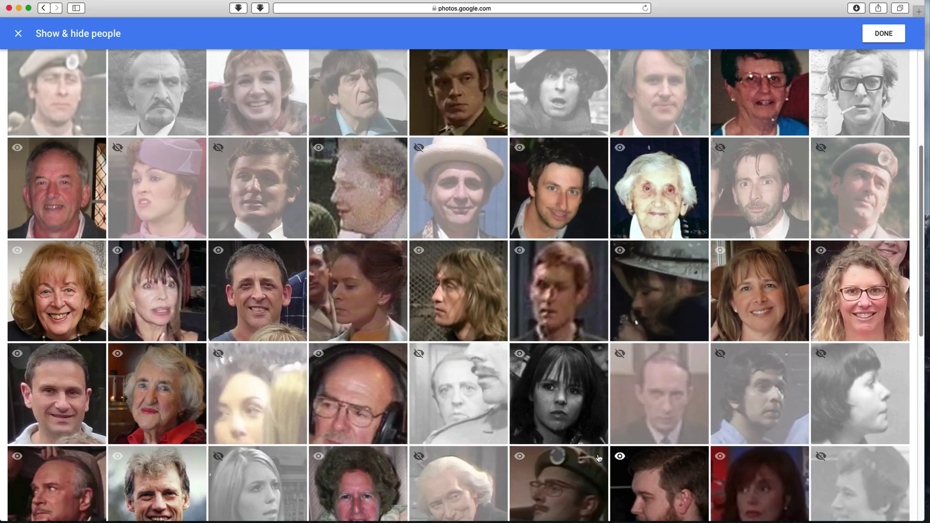
{"action": "left_click", "coordinate": [418, 354]}
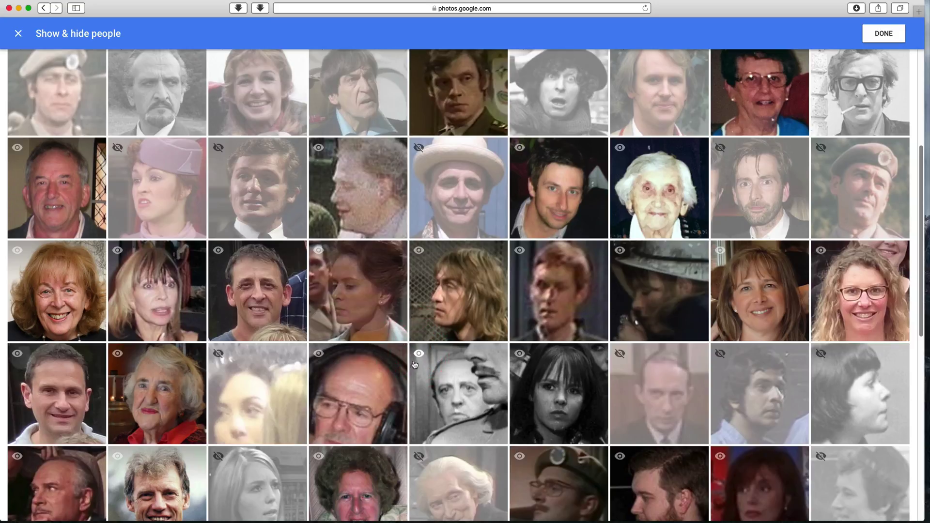
{"action": "left_click", "coordinate": [882, 34]}
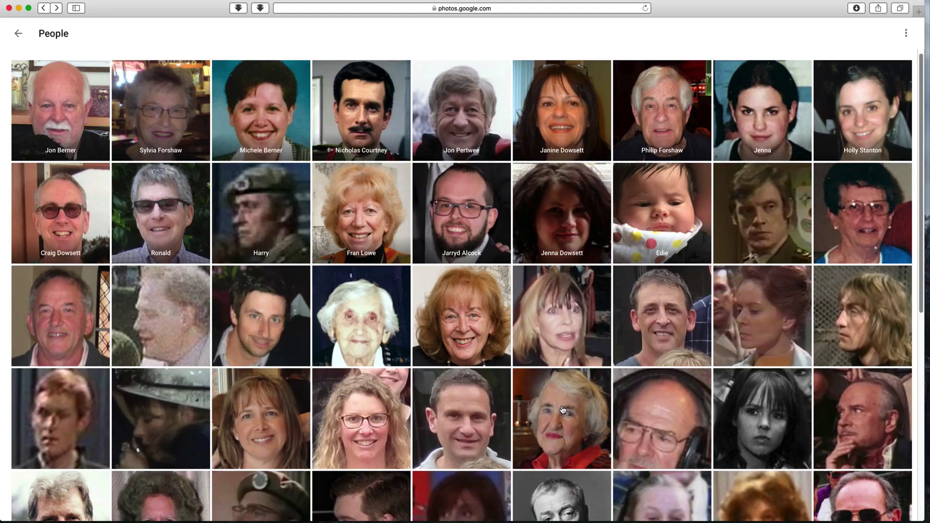
Step: Find and open the unnamed curly-haired woman in glasses in the People grid
{"action": "scroll", "coordinate": [564, 407], "scroll_direction": "down", "scroll_amount": 6}
{"action": "scroll", "coordinate": [563, 410], "scroll_direction": "down", "scroll_amount": 2}
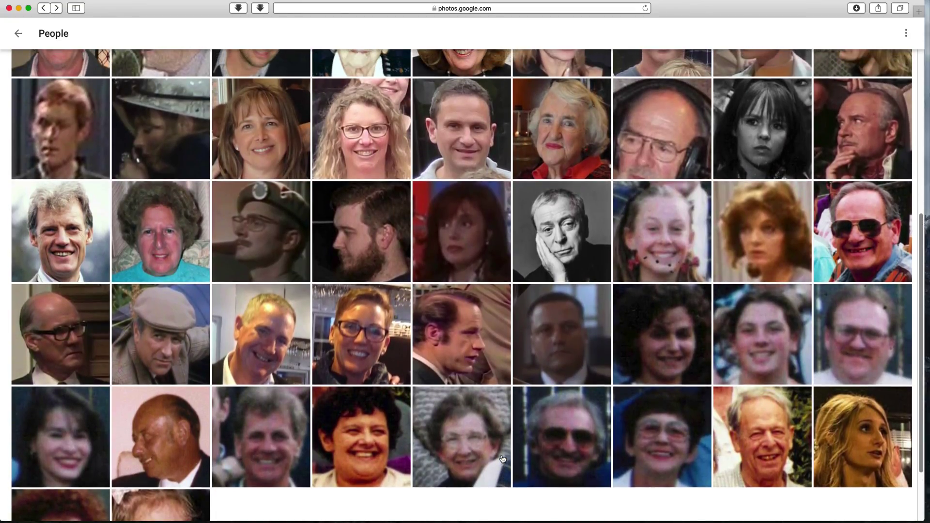
{"action": "scroll", "coordinate": [502, 459], "scroll_direction": "up", "scroll_amount": 4}
{"action": "scroll", "coordinate": [502, 459], "scroll_direction": "up", "scroll_amount": 2}
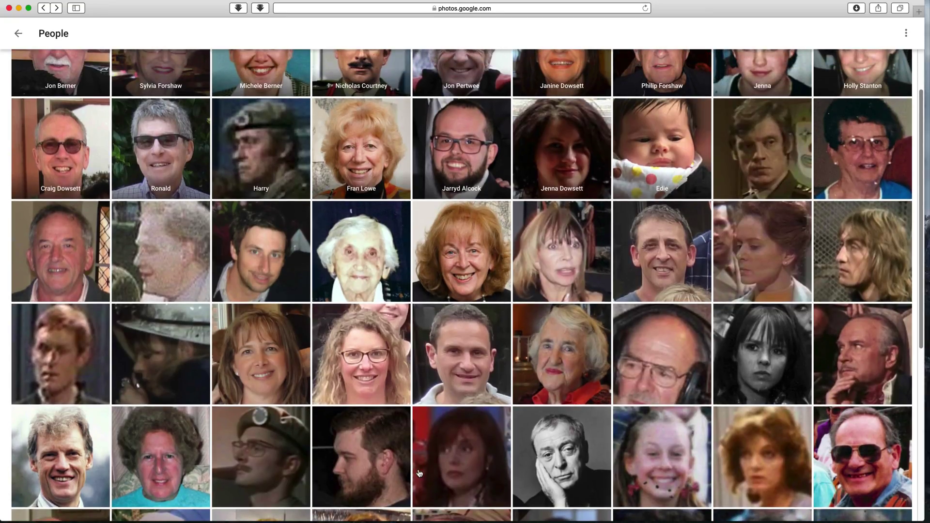
{"action": "left_click", "coordinate": [349, 355]}
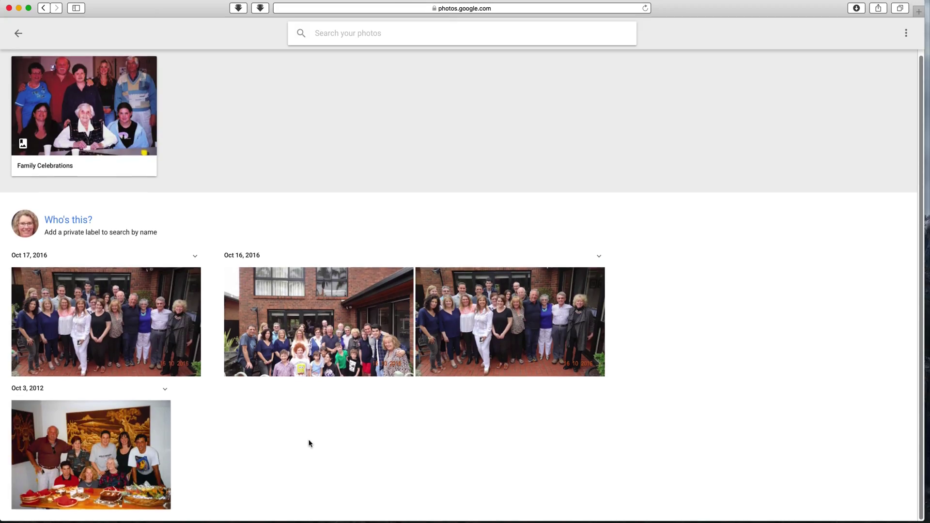
Step: Name the curly-haired woman with her first name and go back to People
{"action": "left_click", "coordinate": [61, 220]}
{"action": "type", "text": "Kerryn"}
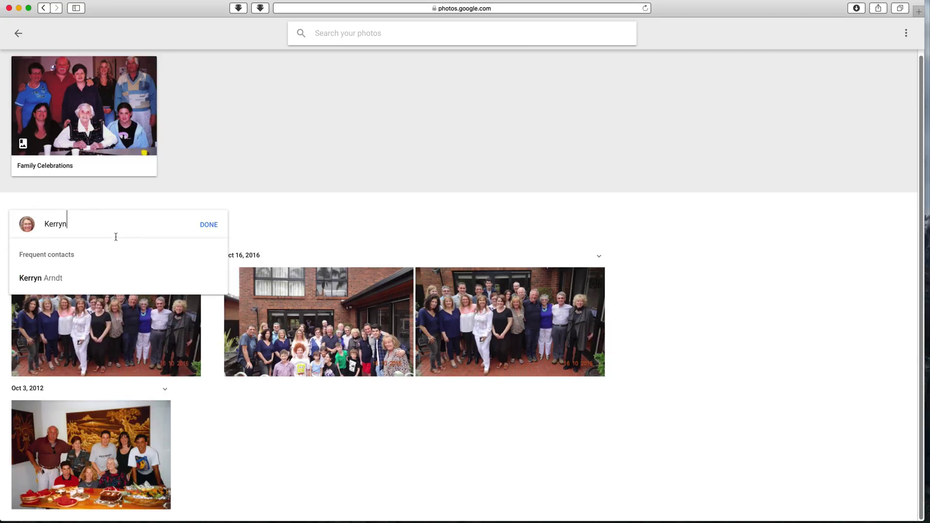
{"action": "left_click", "coordinate": [212, 225]}
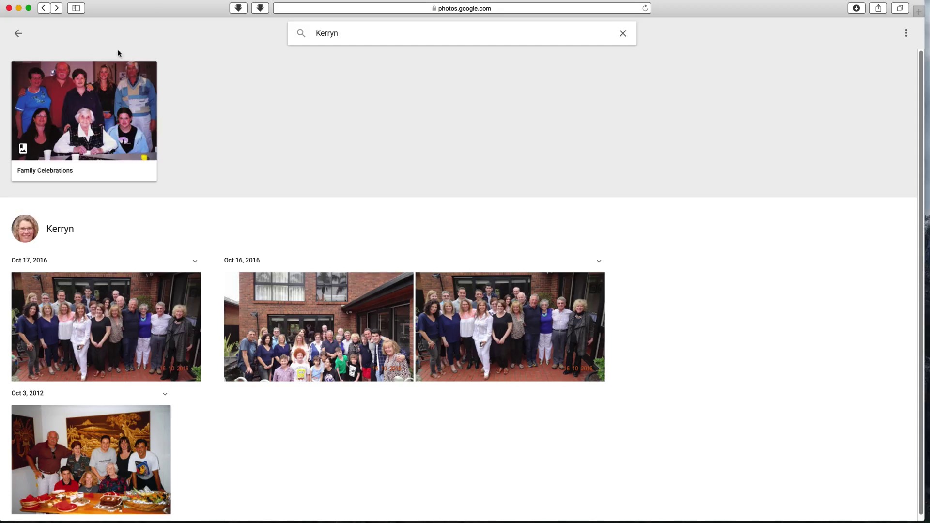
{"action": "left_click", "coordinate": [18, 33]}
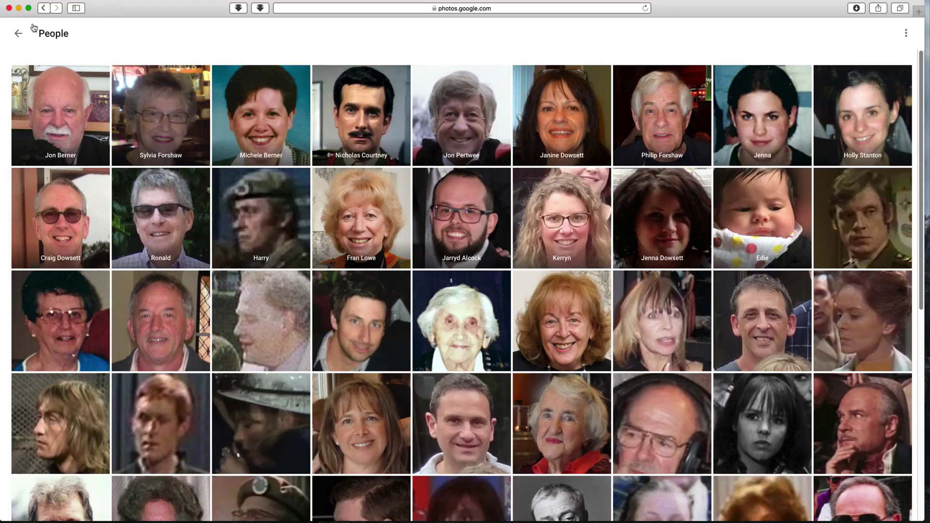
Step: Leave People, switch to the Photos timeline and scroll through it
{"action": "left_click", "coordinate": [18, 33]}
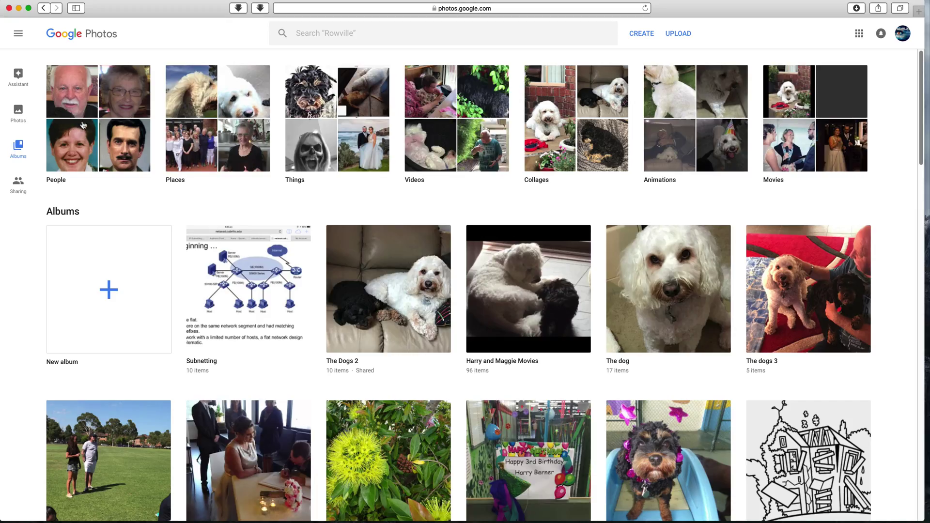
{"action": "left_click", "coordinate": [19, 116]}
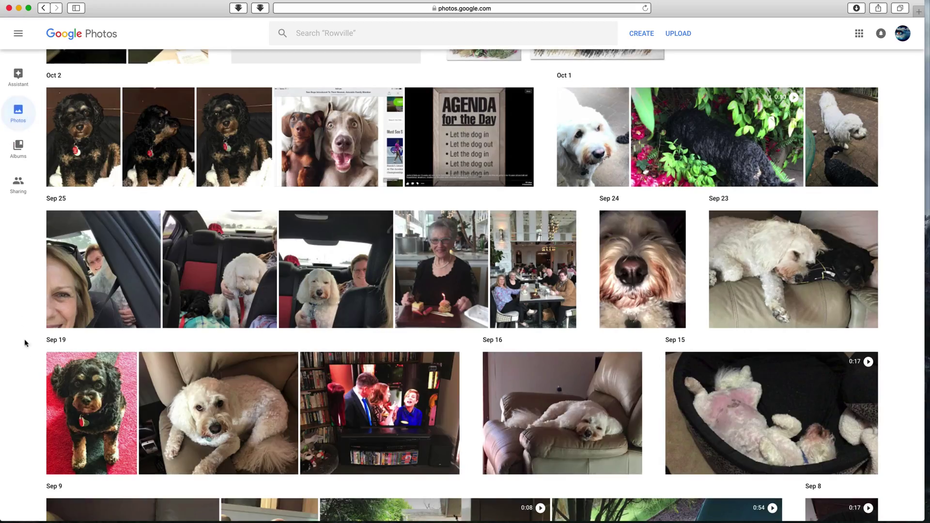
{"action": "scroll", "coordinate": [427, 334], "scroll_direction": "down", "scroll_amount": 6}
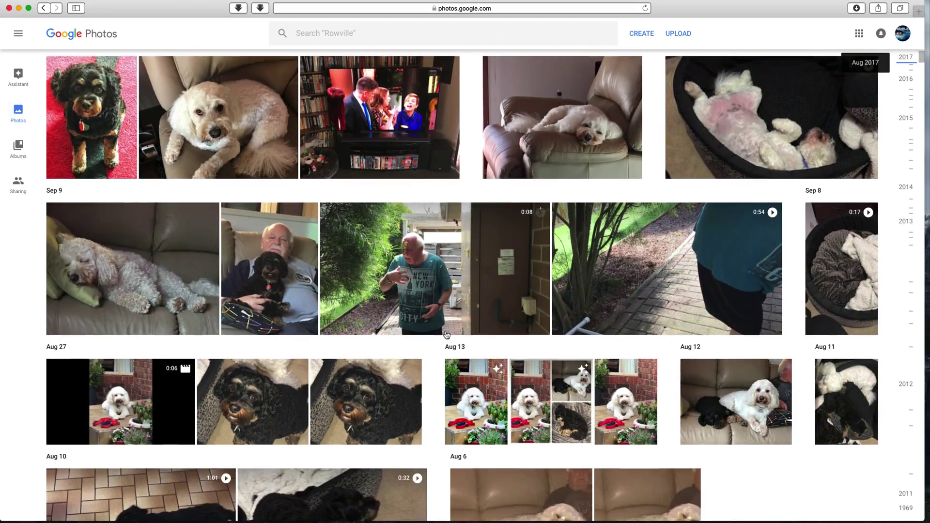
{"action": "scroll", "coordinate": [446, 334], "scroll_direction": "down", "scroll_amount": 5}
{"action": "scroll", "coordinate": [447, 335], "scroll_direction": "up", "scroll_amount": 5}
{"action": "scroll", "coordinate": [446, 332], "scroll_direction": "up", "scroll_amount": 7}
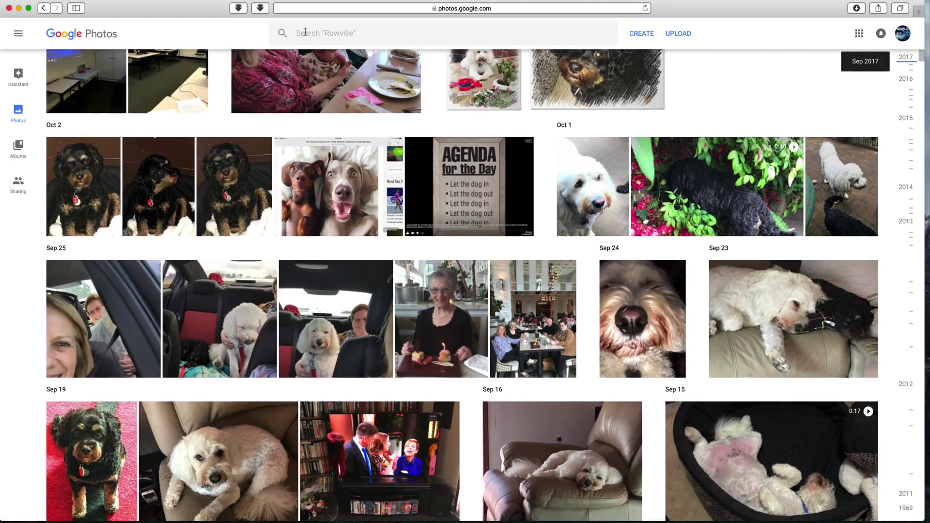
Step: Search the photo library for the curly-haired woman's first name to show her photos
{"action": "left_click", "coordinate": [305, 32]}
{"action": "type", "text": "kerryn"}
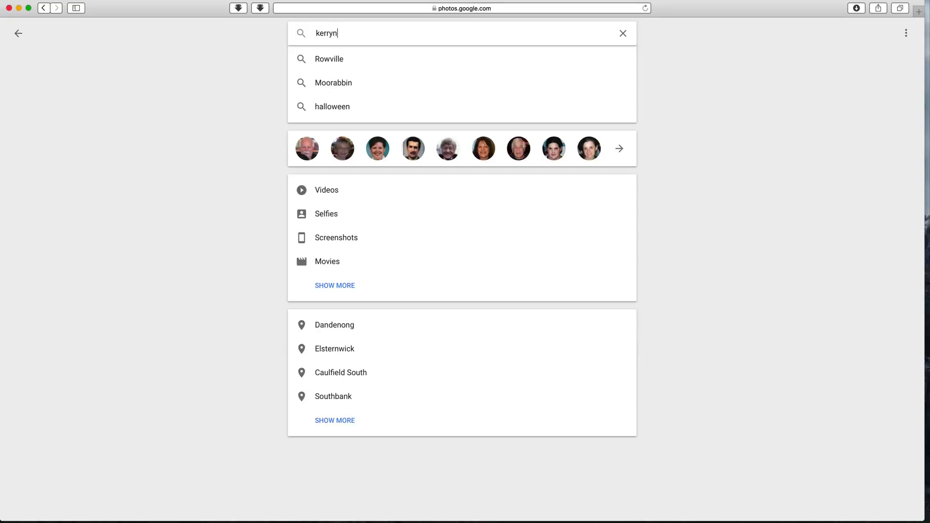
{"action": "key", "text": "Return"}
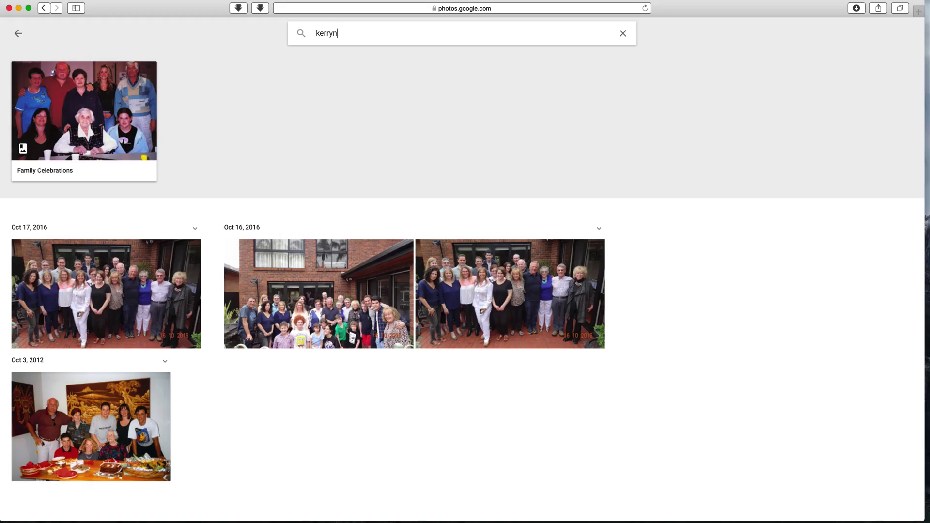